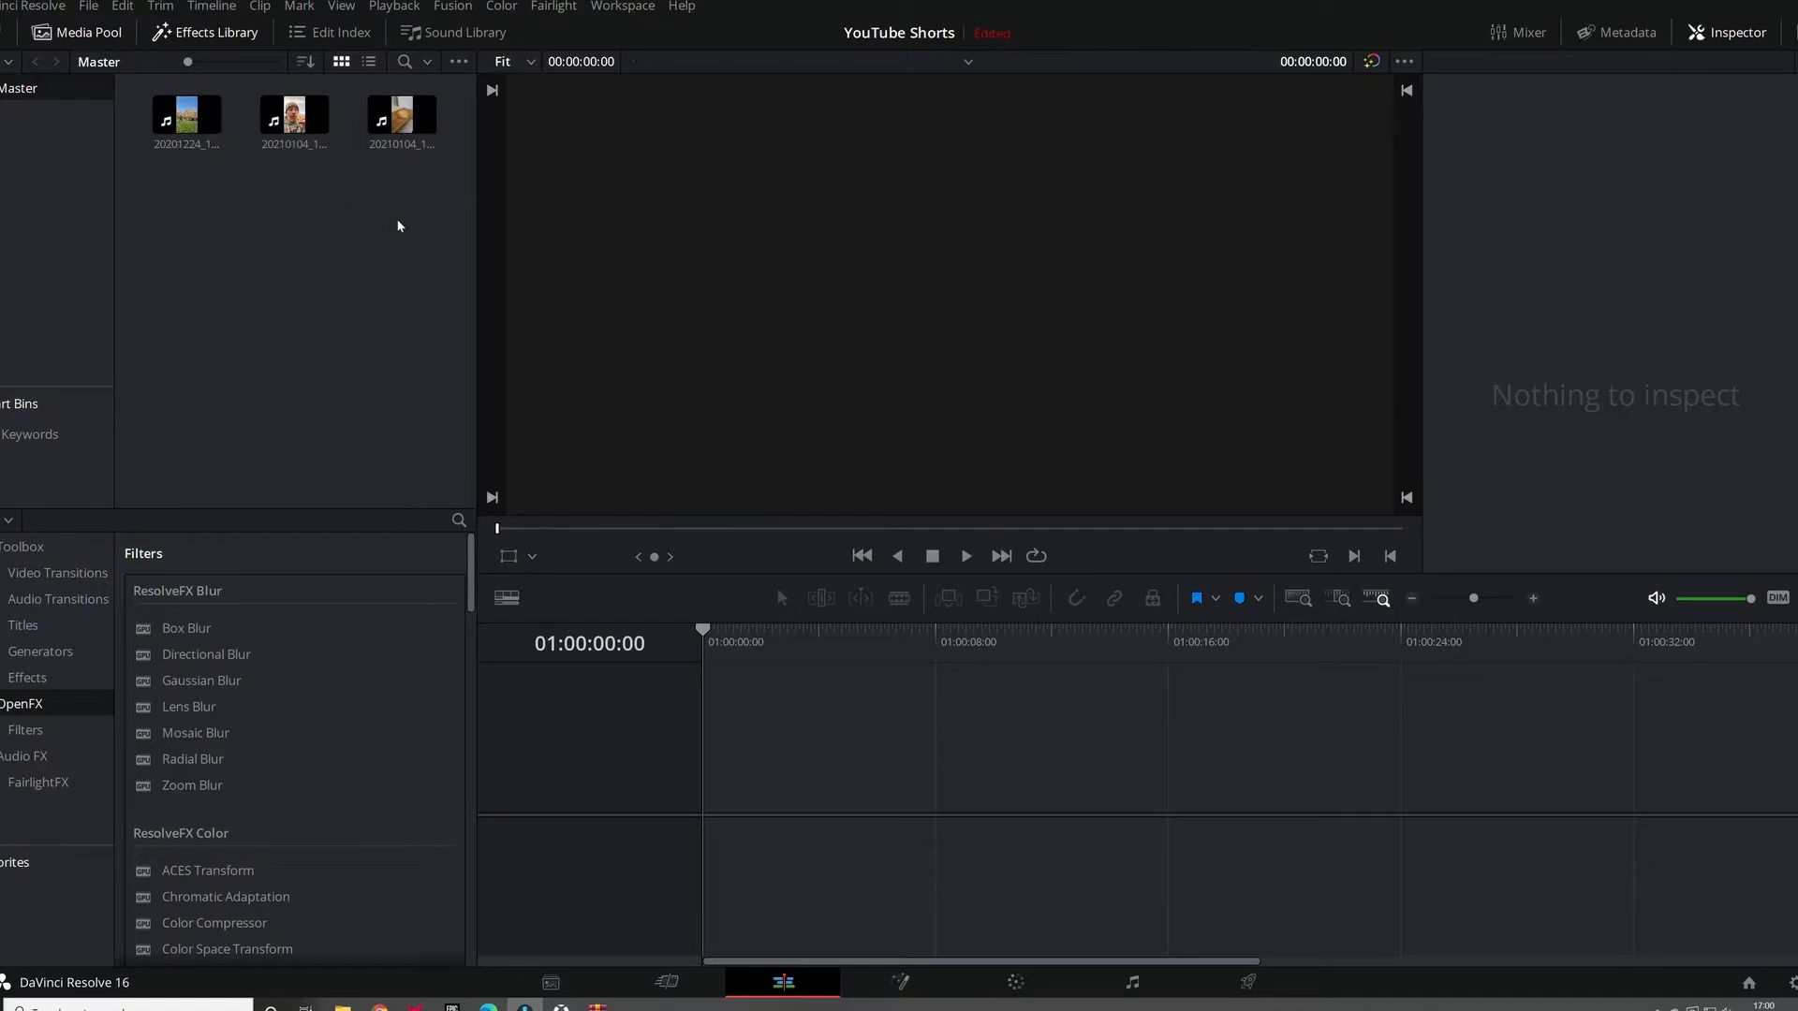
Bring up the File menu to reach the New Timeline command.
click(90, 8)
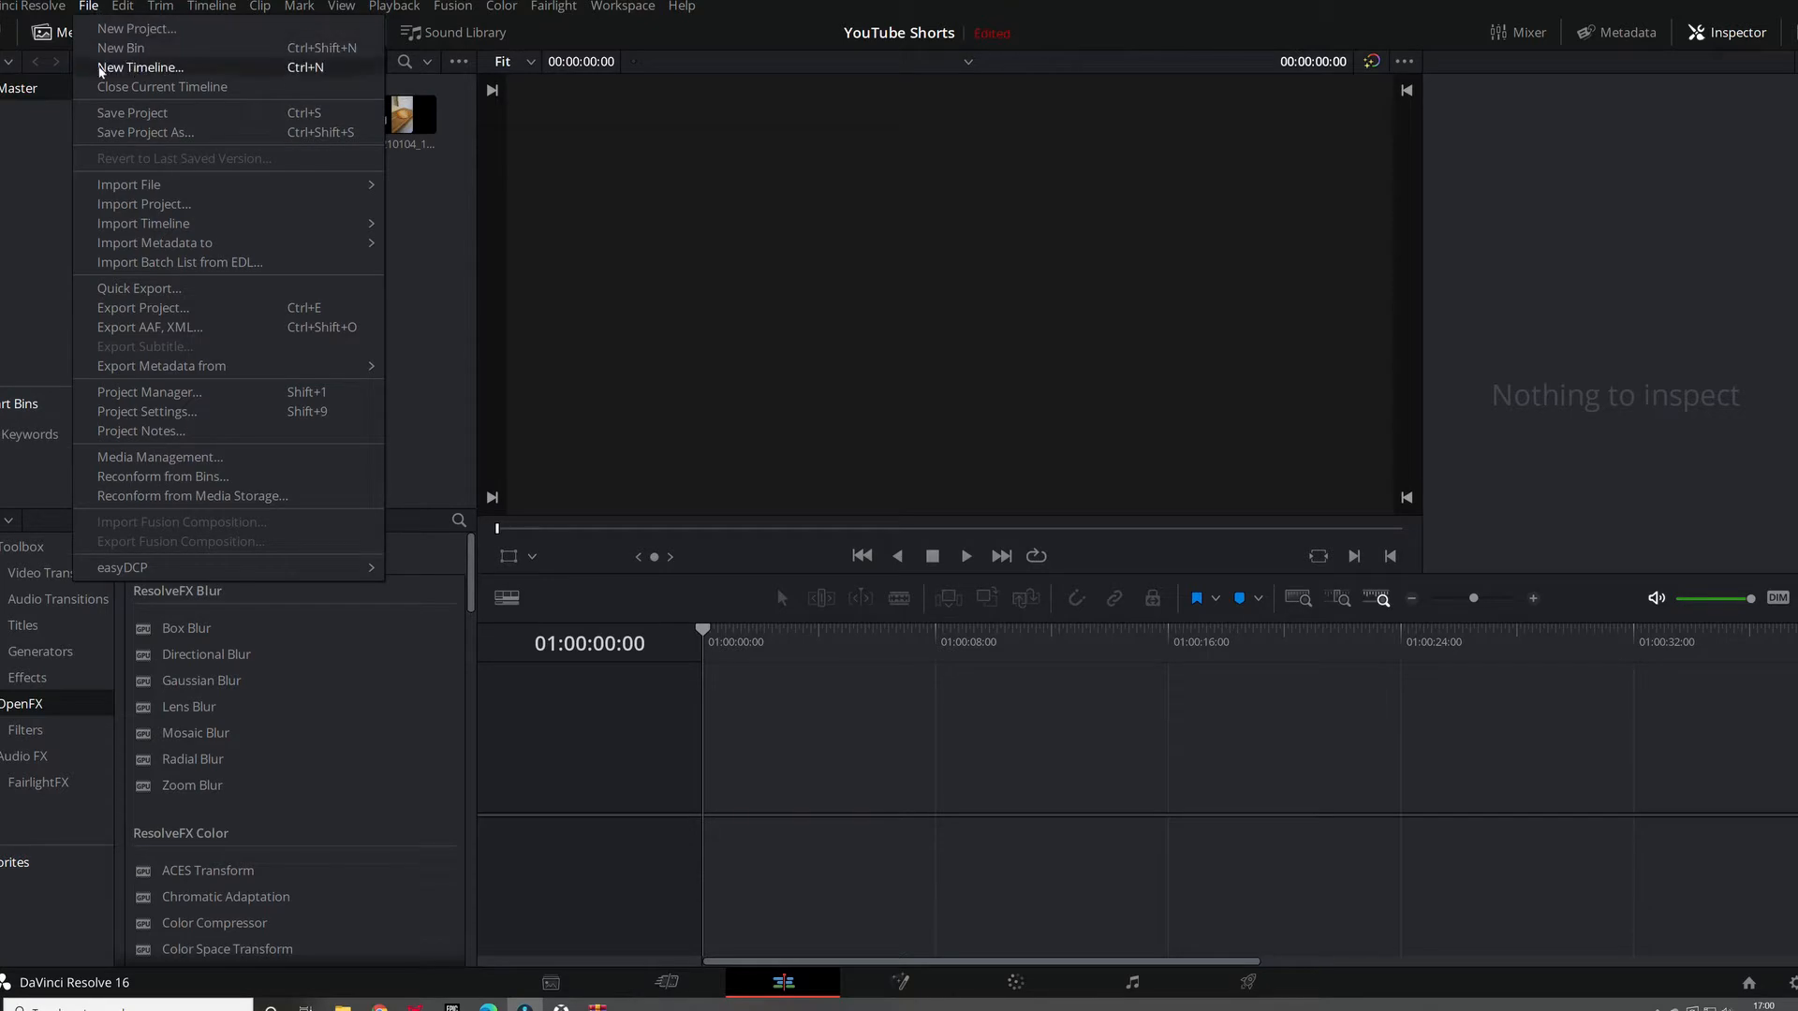
Start a new timeline with custom settings and show its Format resolution settings.
click(180, 67)
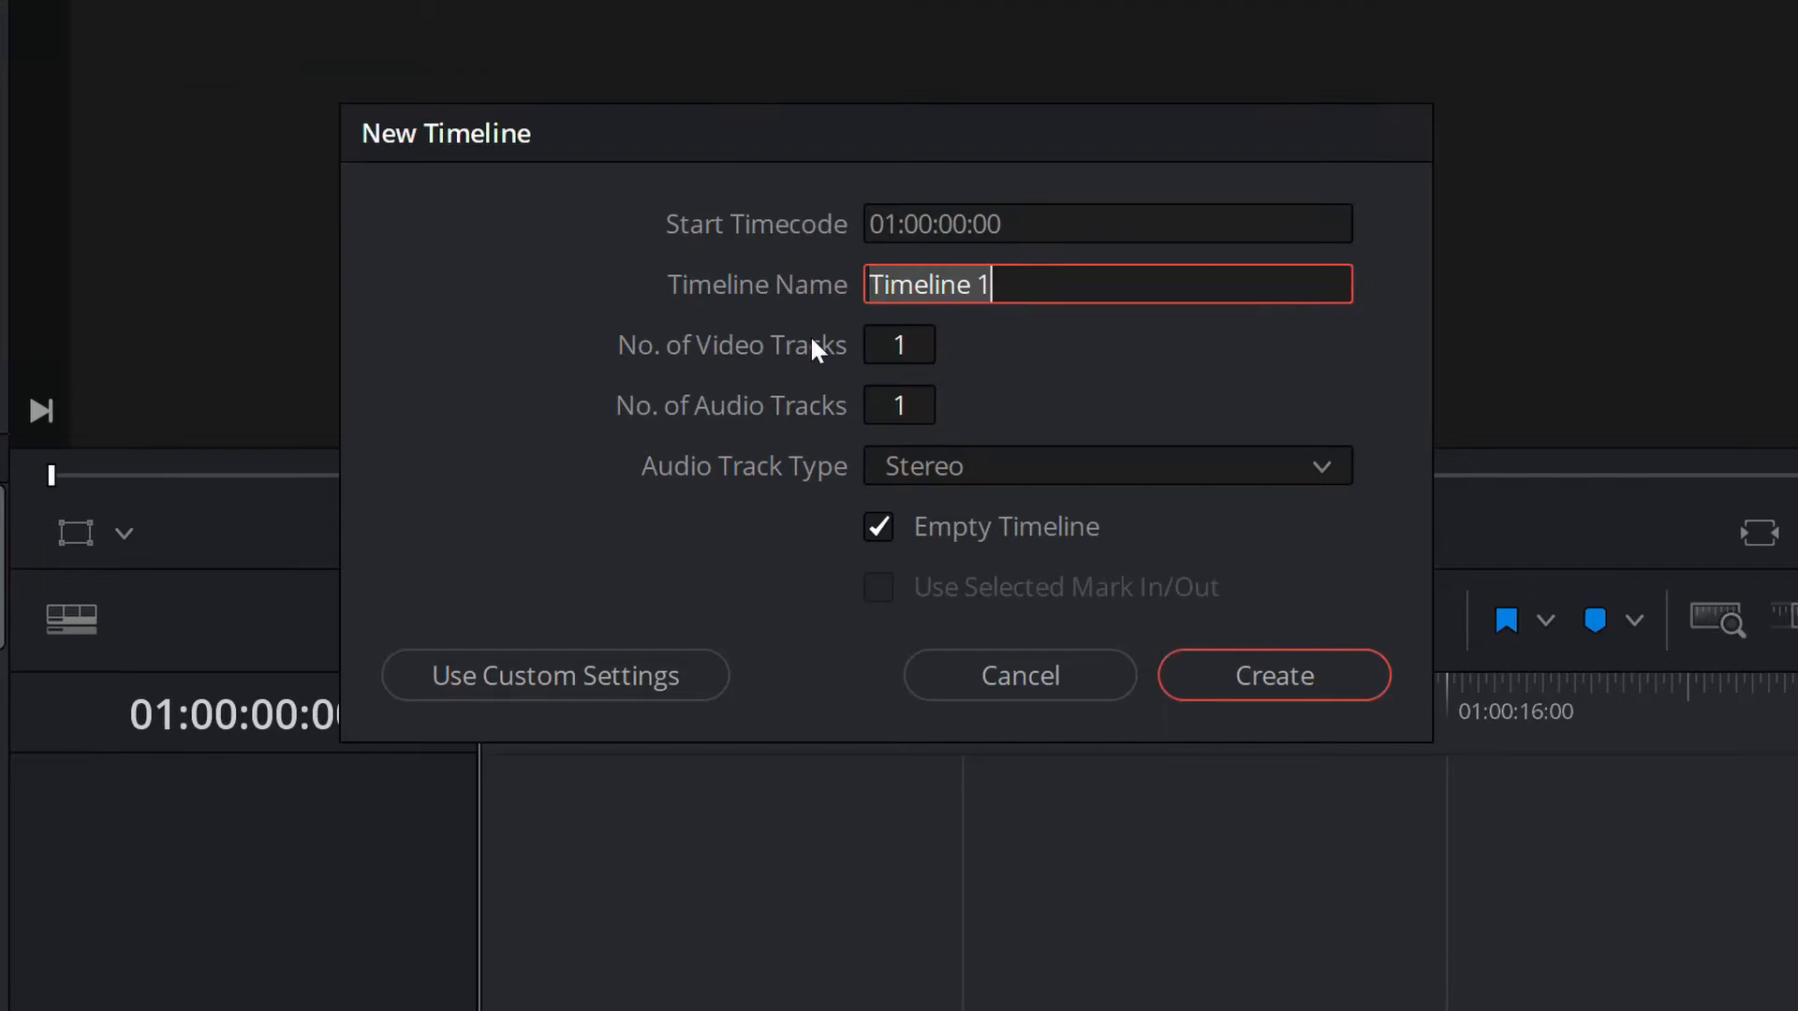
click(641, 680)
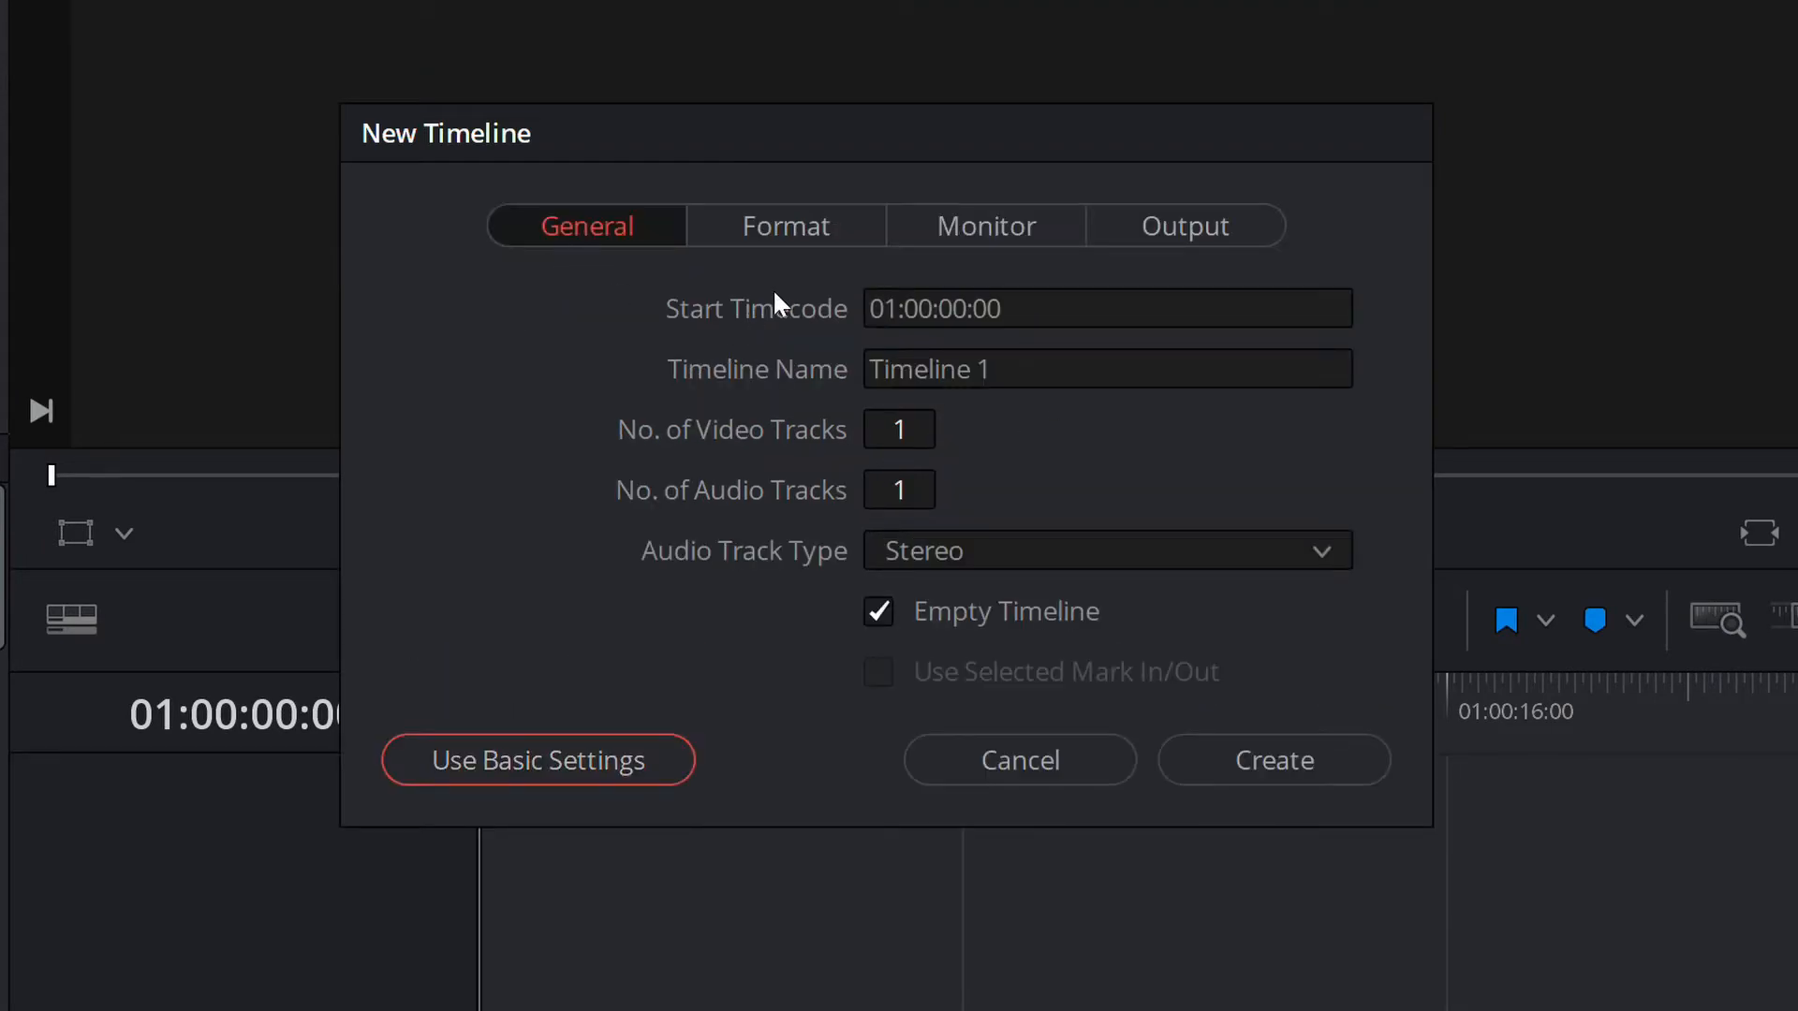
click(983, 230)
click(1176, 237)
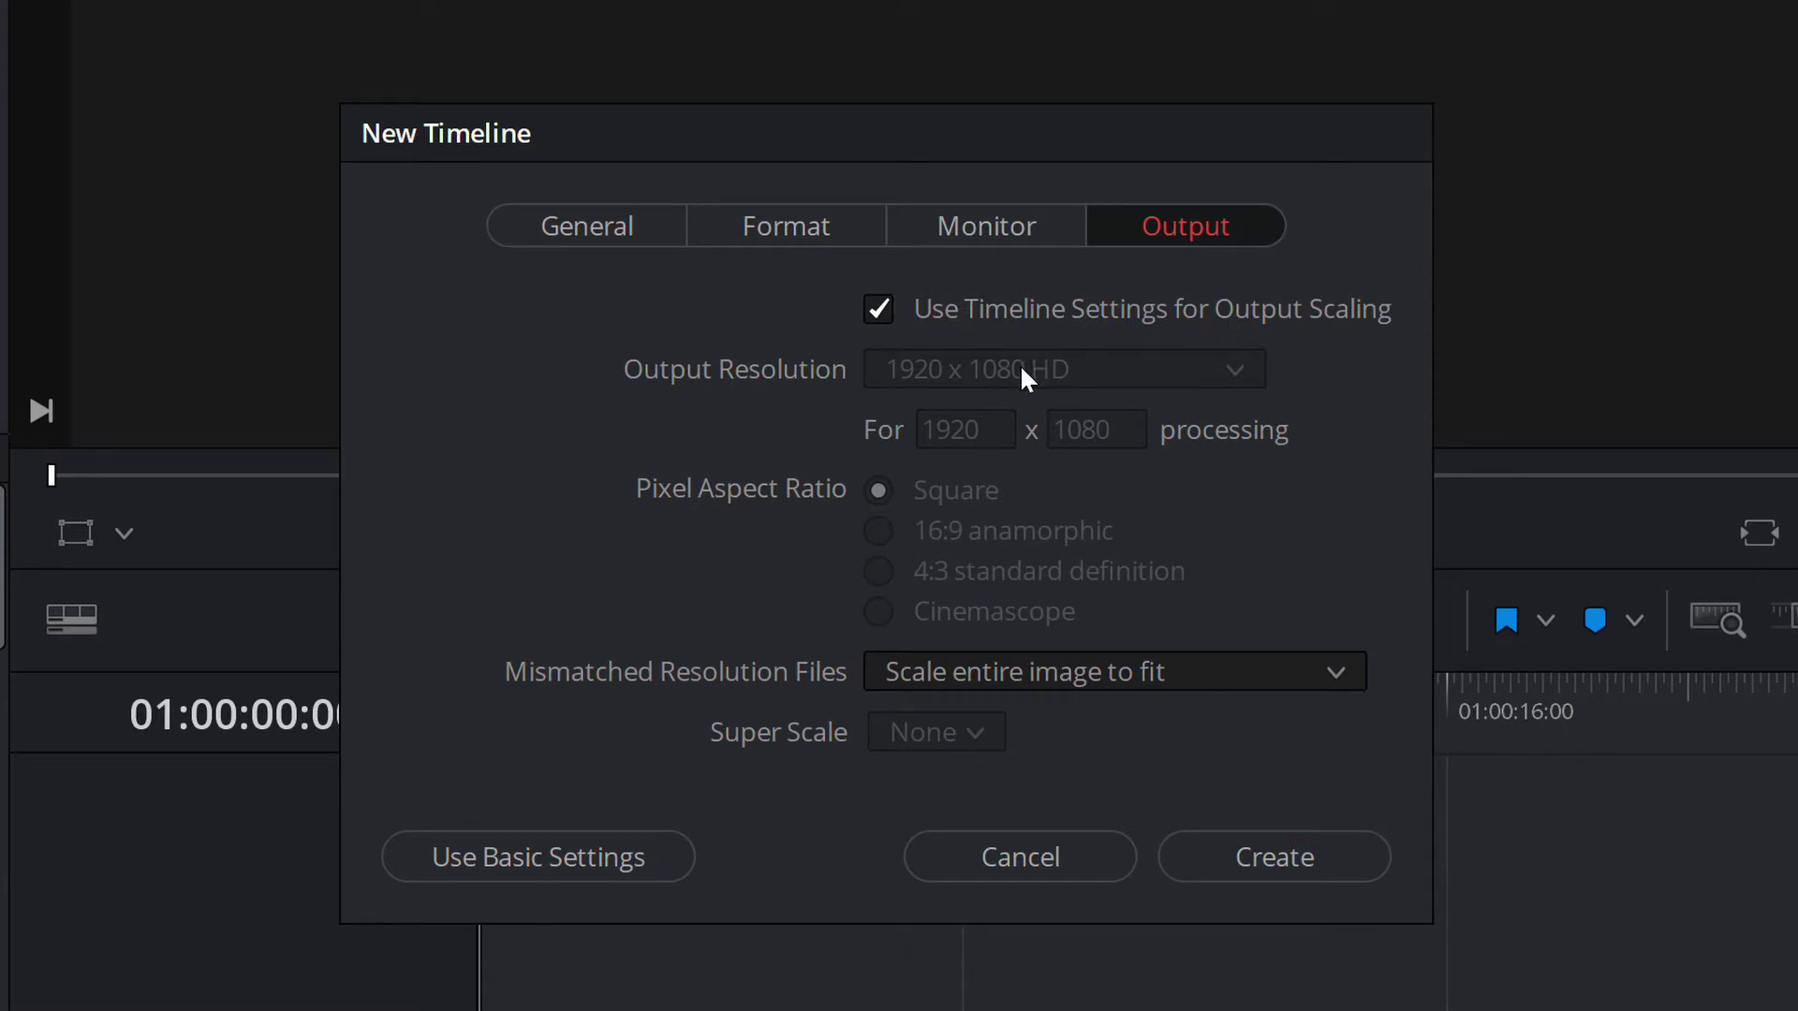
click(802, 233)
Set the timeline resolution to portrait 1080 × 1920 and create Timeline 1.
click(983, 369)
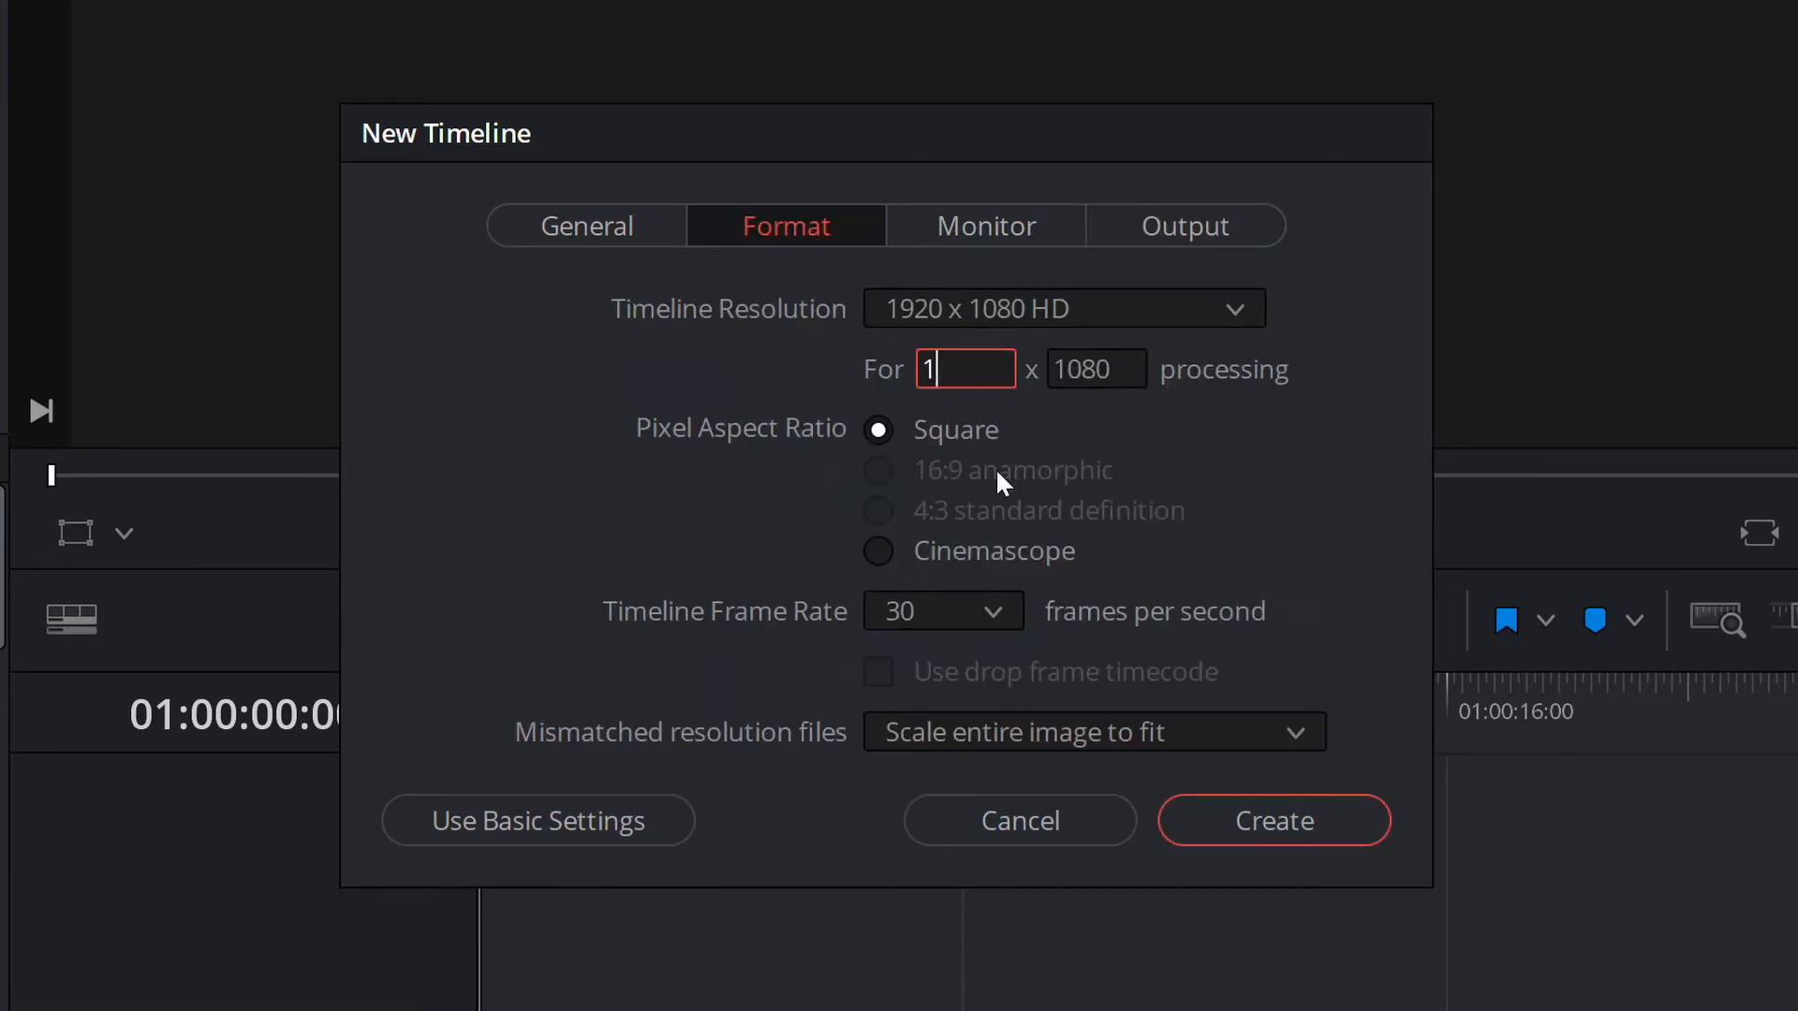
text(1080)
click(1082, 369)
key(ctrl+a)
key(BackSpace)
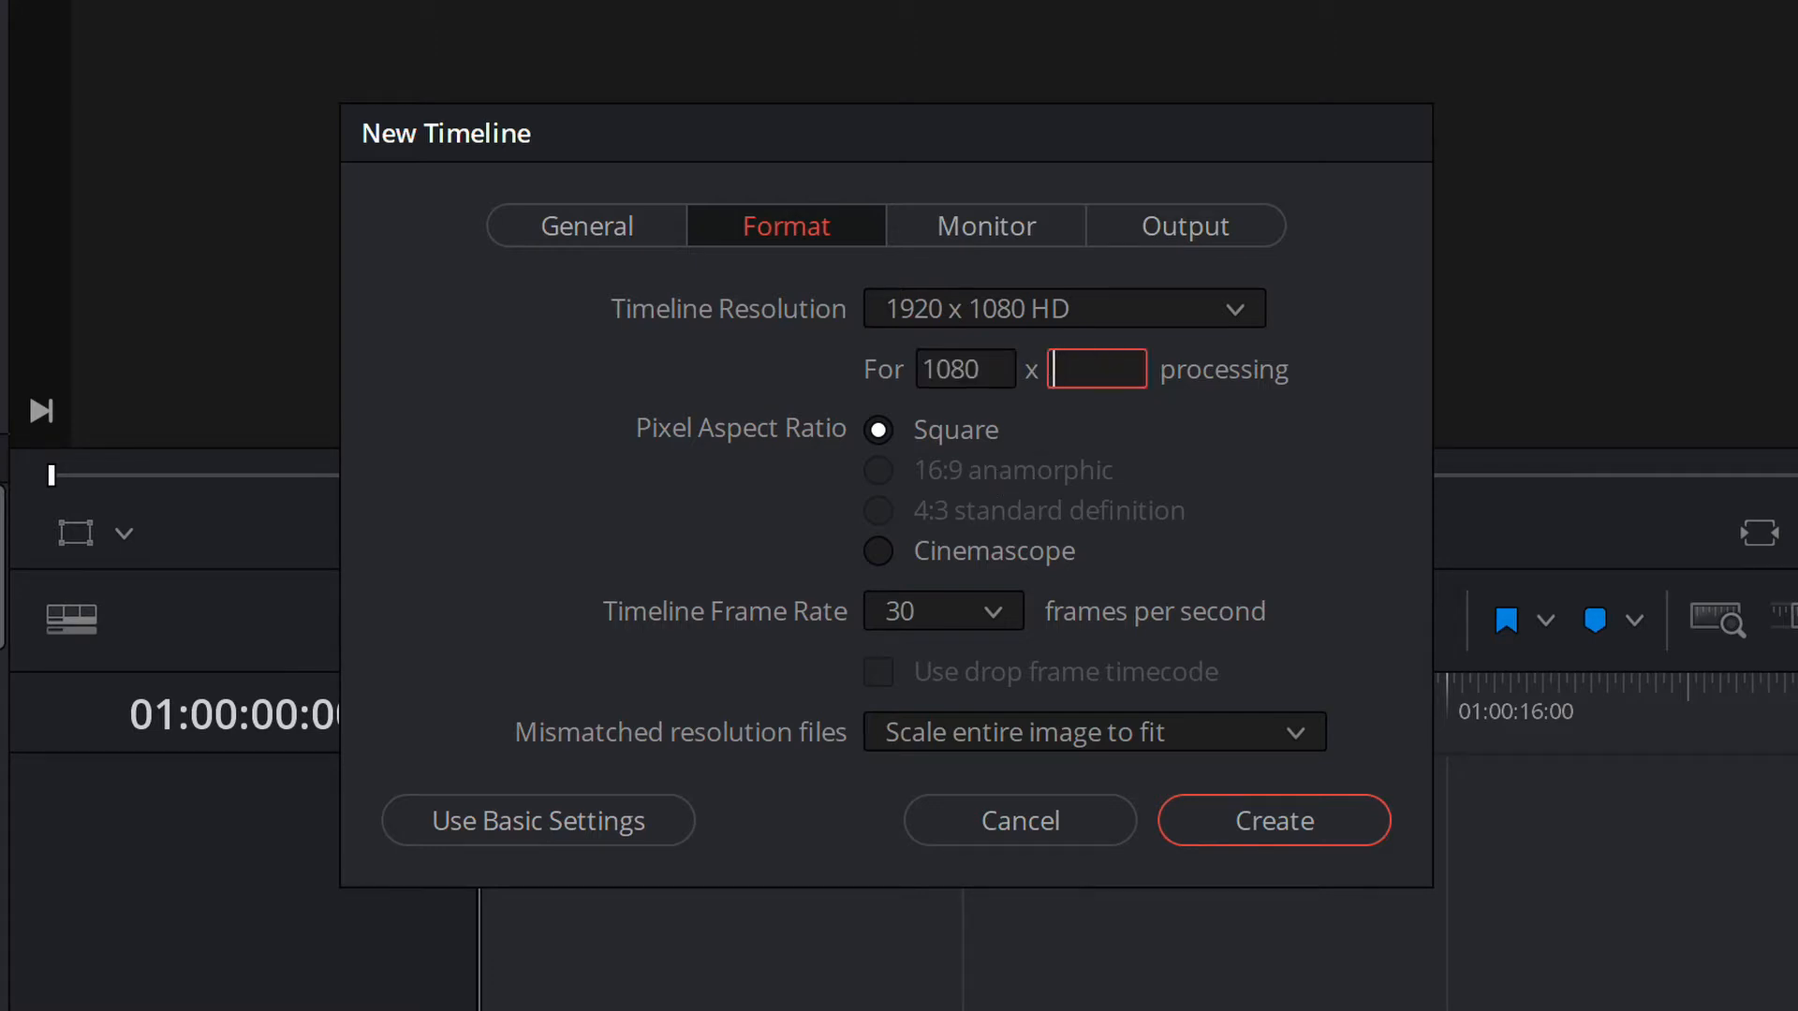
text(1920)
click(1188, 434)
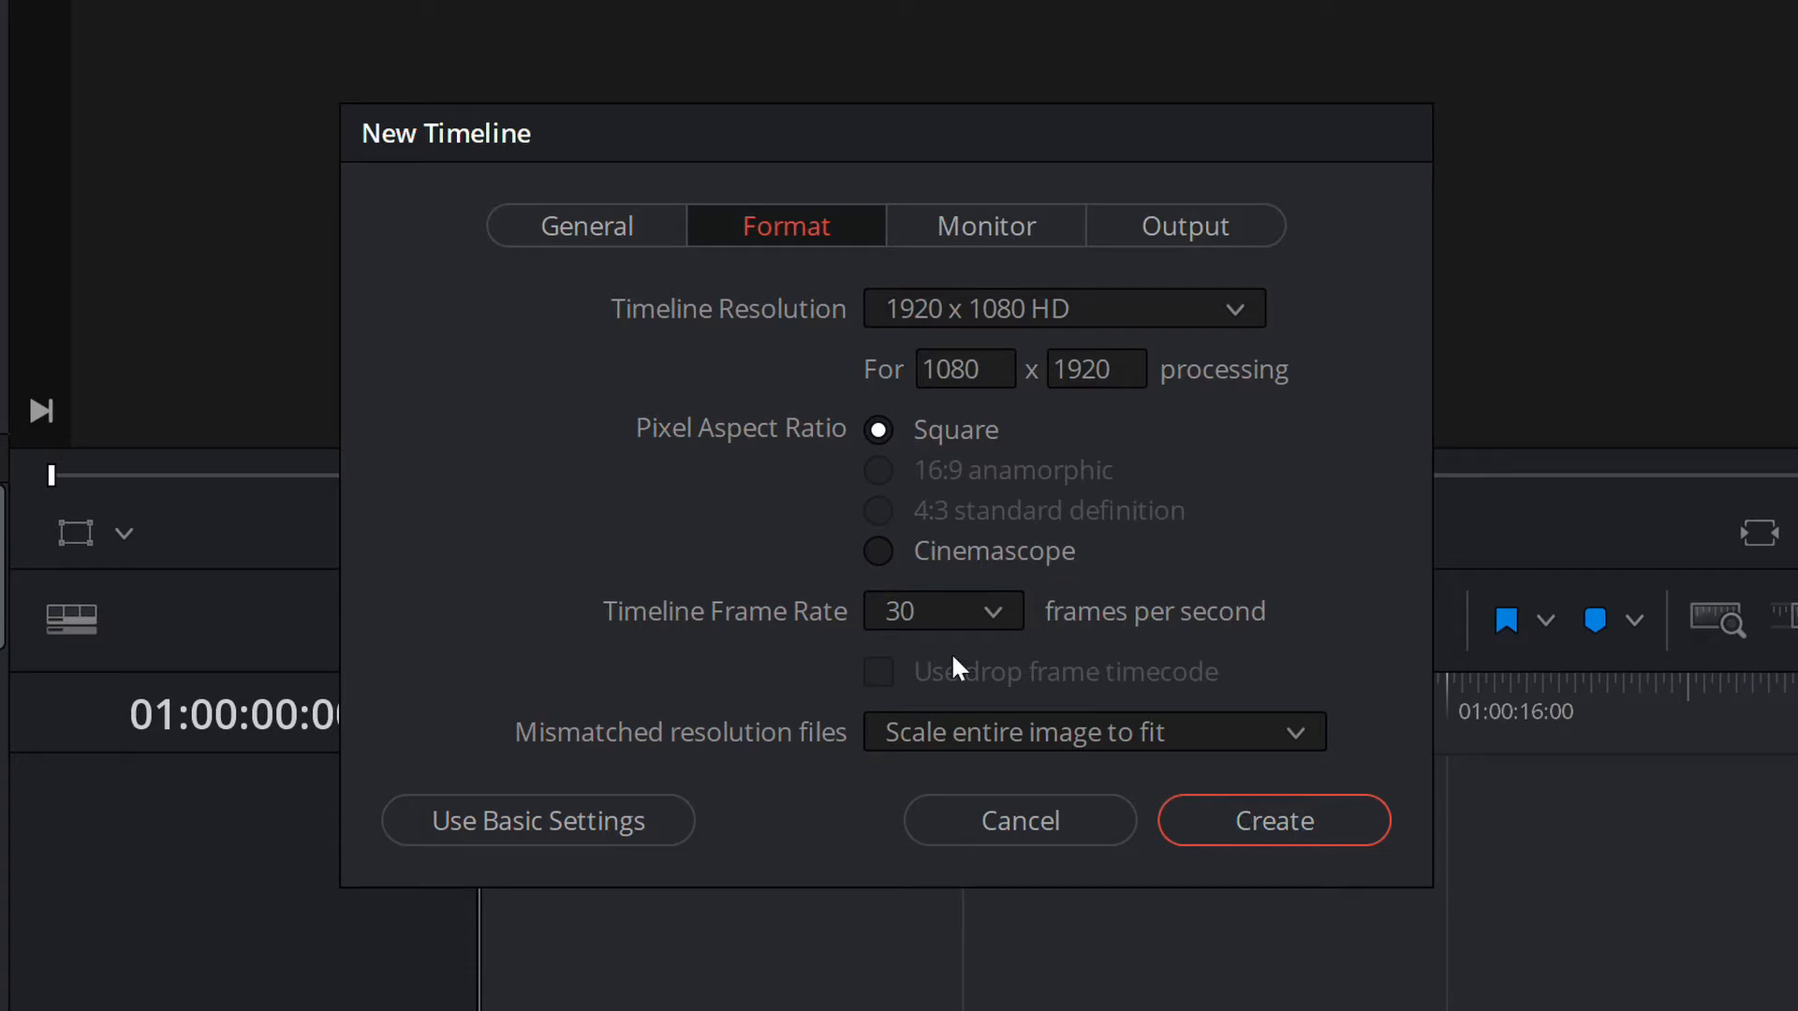
click(1292, 826)
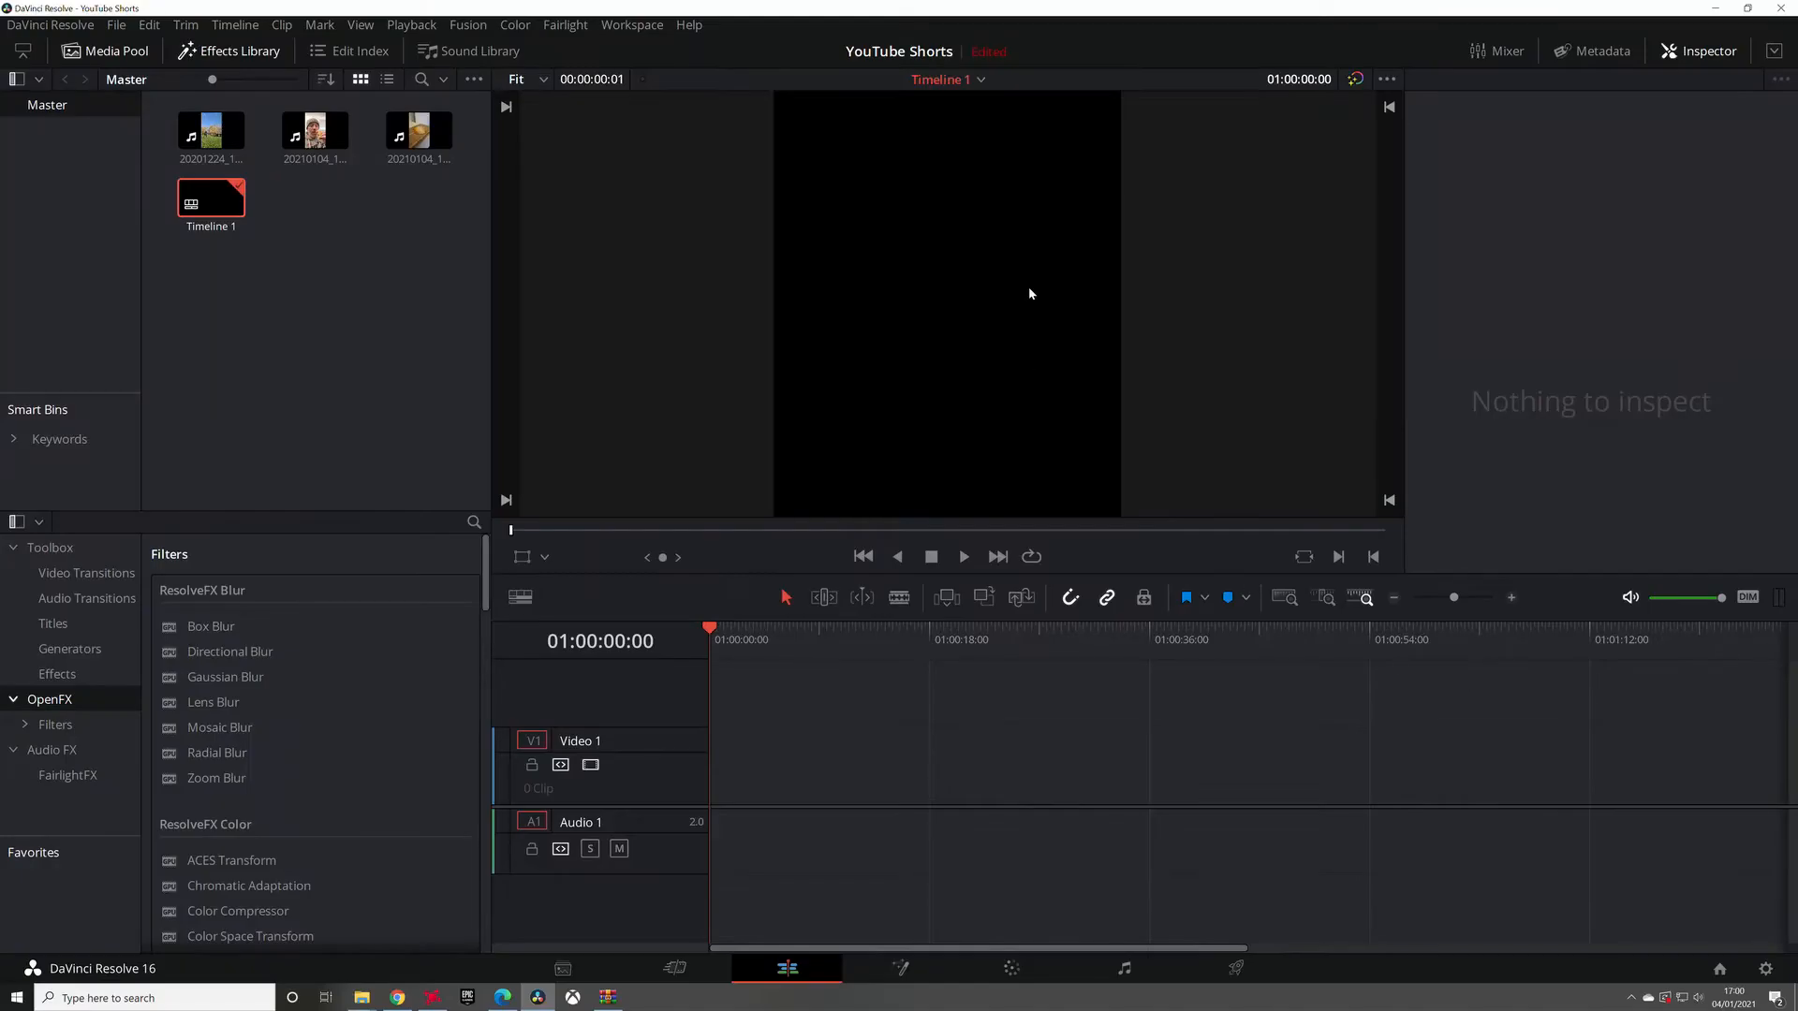
scroll(1049, 294, up, 1)
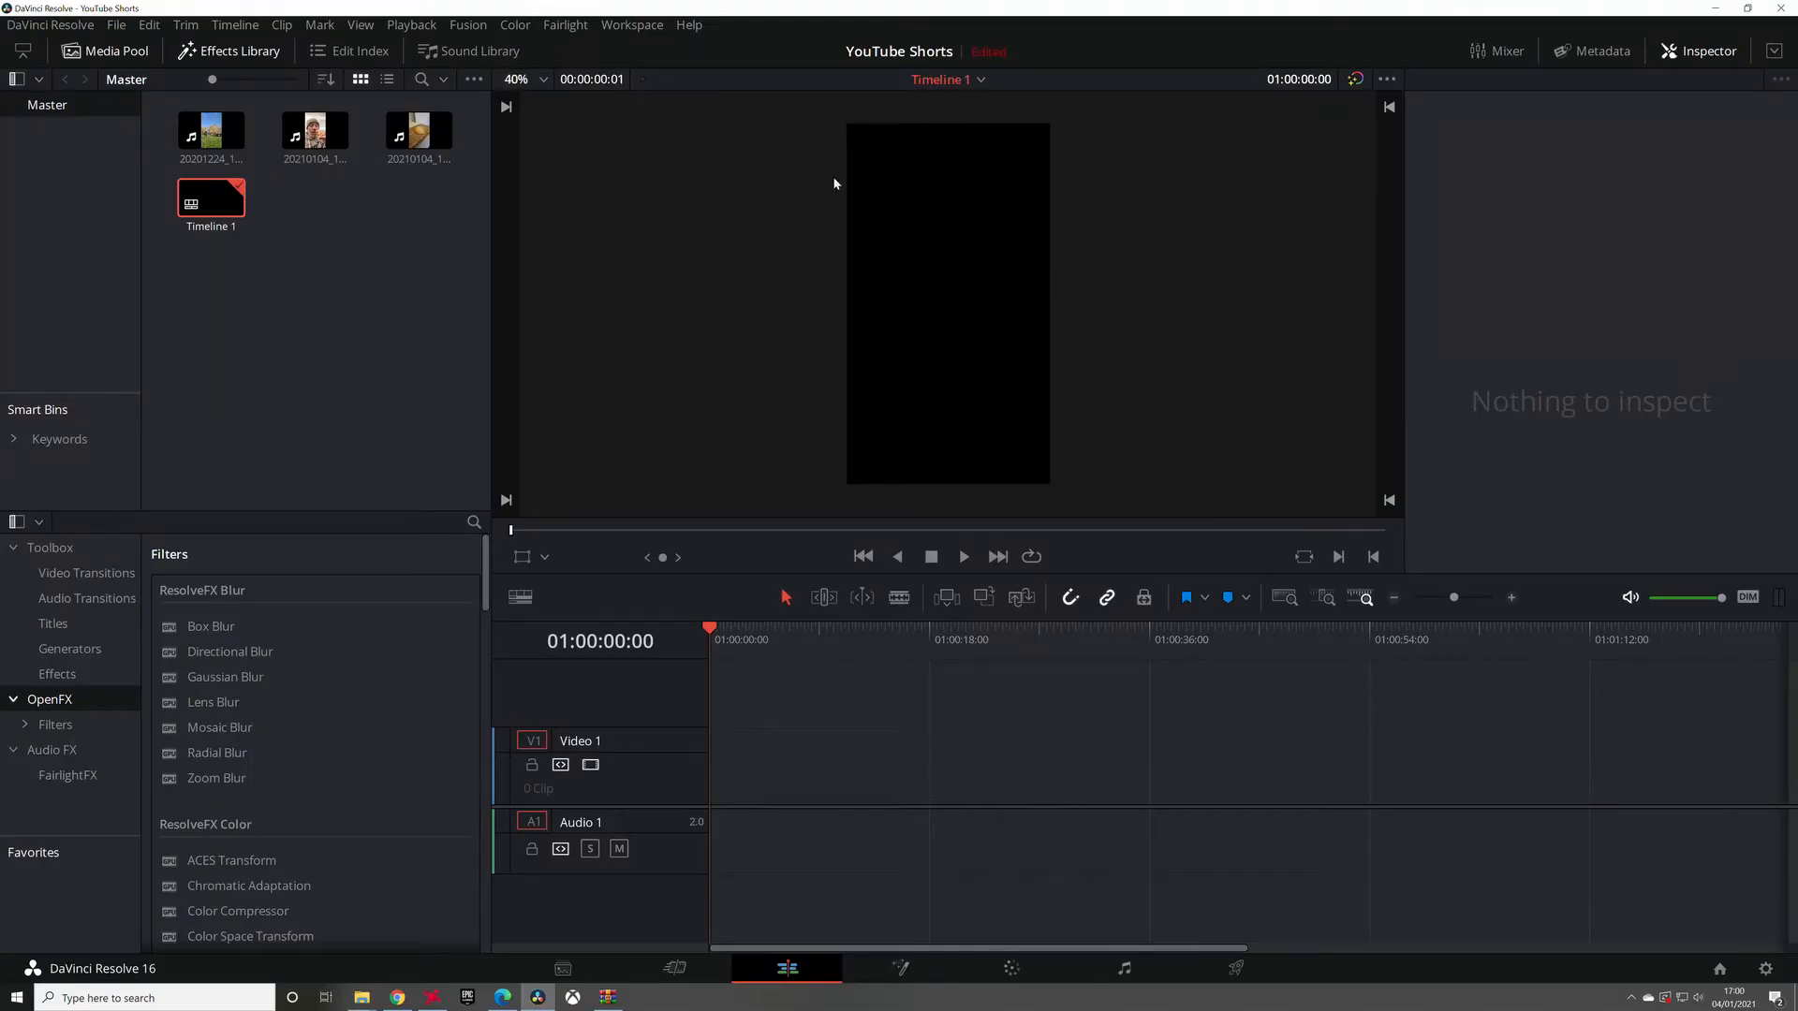
Place the 20201224 clip on the timeline, trim its end, and add the 20210104_140416 clip after it.
drag(226, 171, 723, 796)
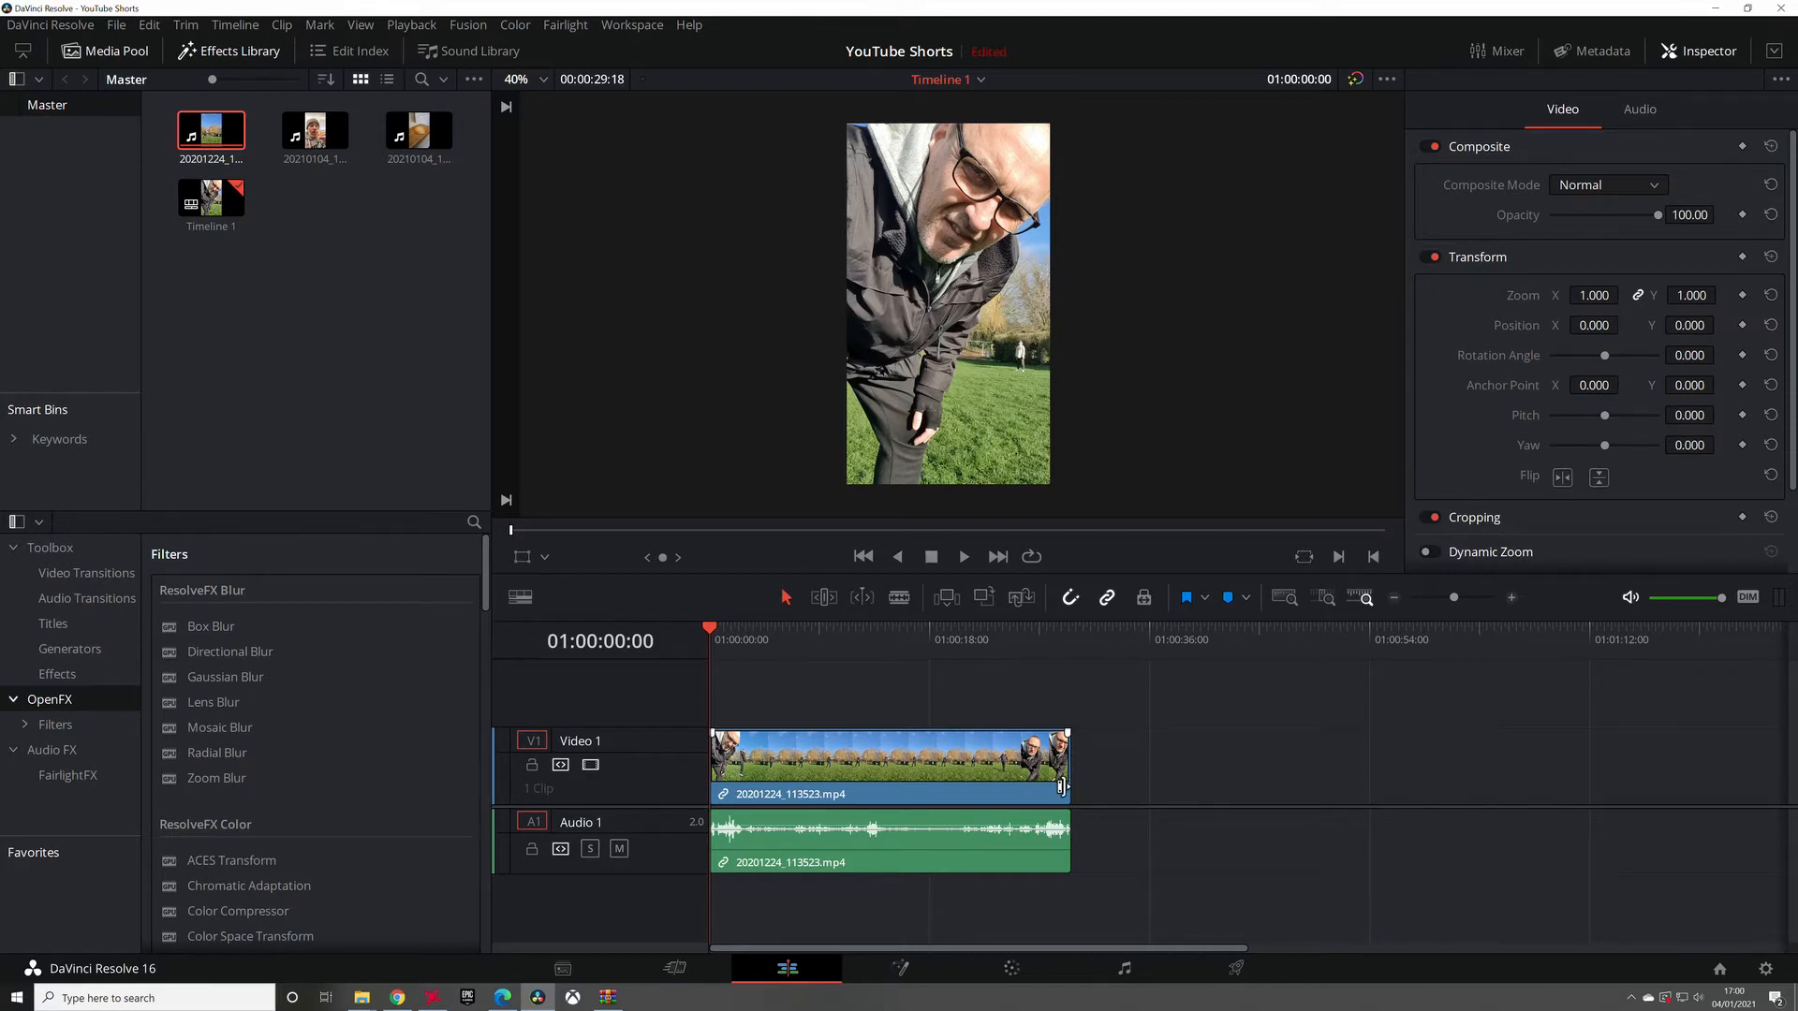
drag(1071, 780, 817, 778)
drag(315, 131, 831, 796)
click(838, 634)
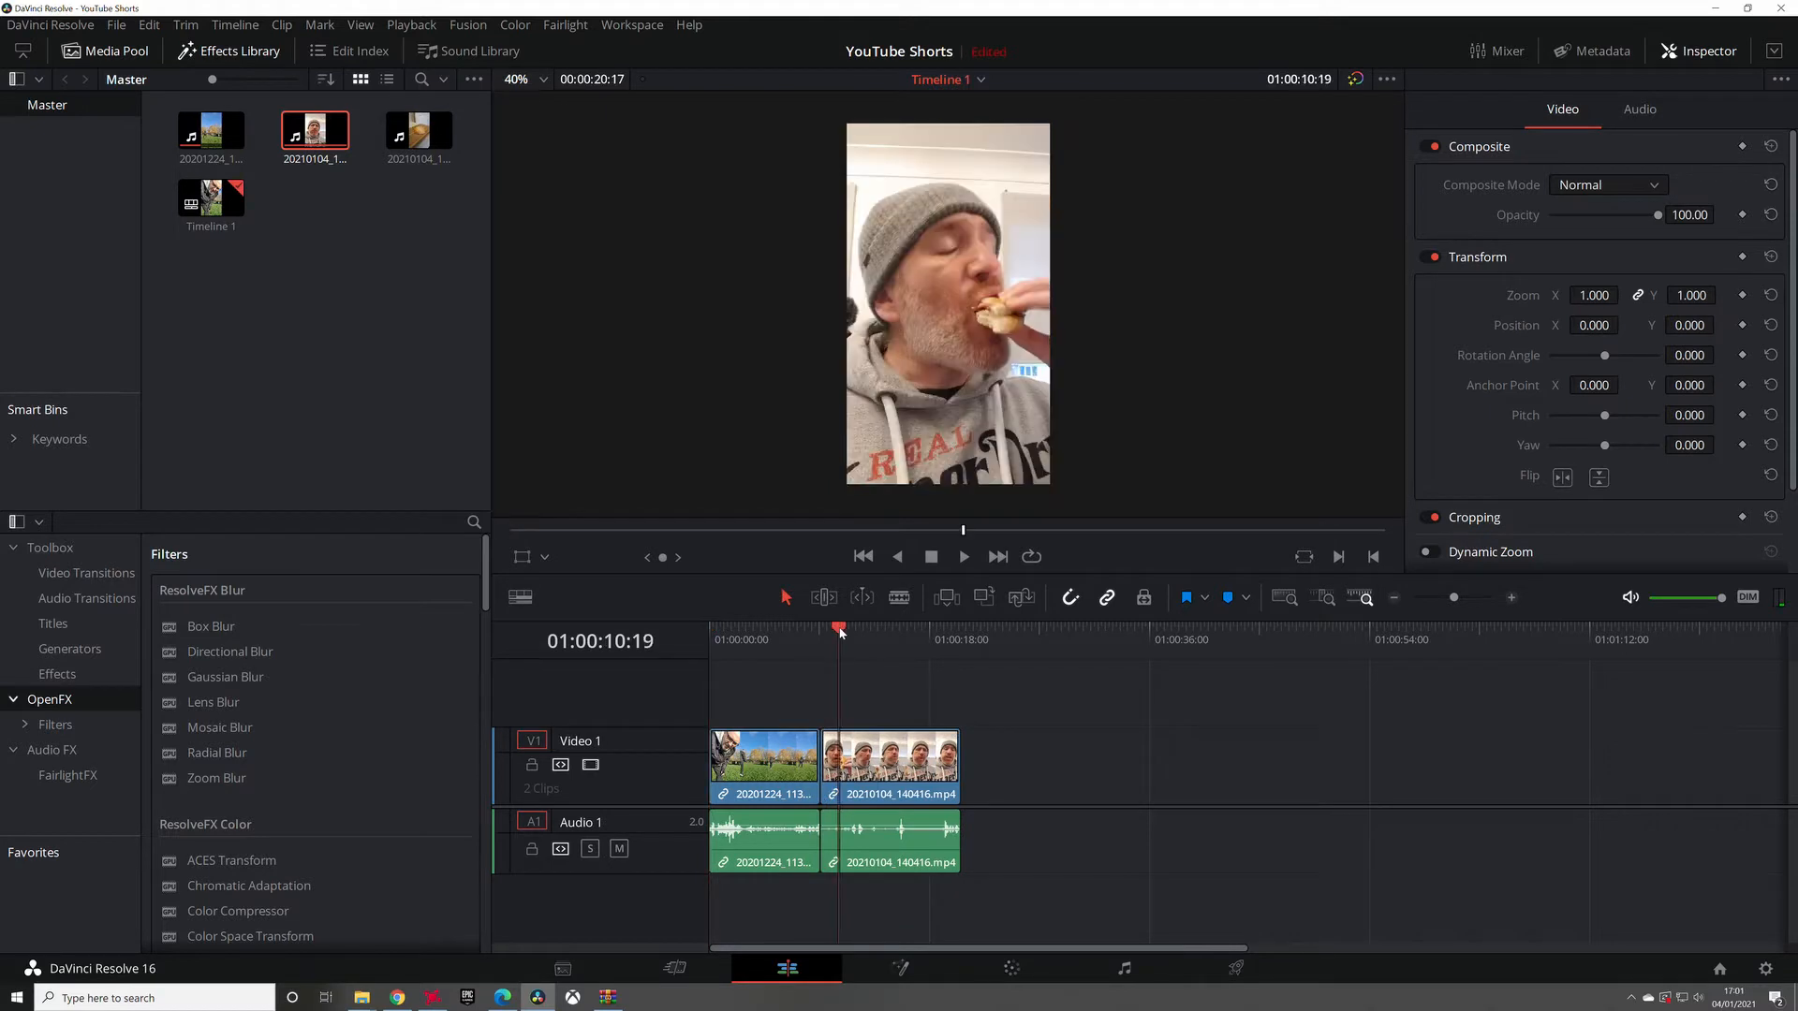
Scrub the playhead through the second clip and past the end of the clips.
click(881, 639)
mouse_move(880, 639)
mouse_down()
mouse_move(820, 644)
mouse_move(874, 646)
mouse_up()
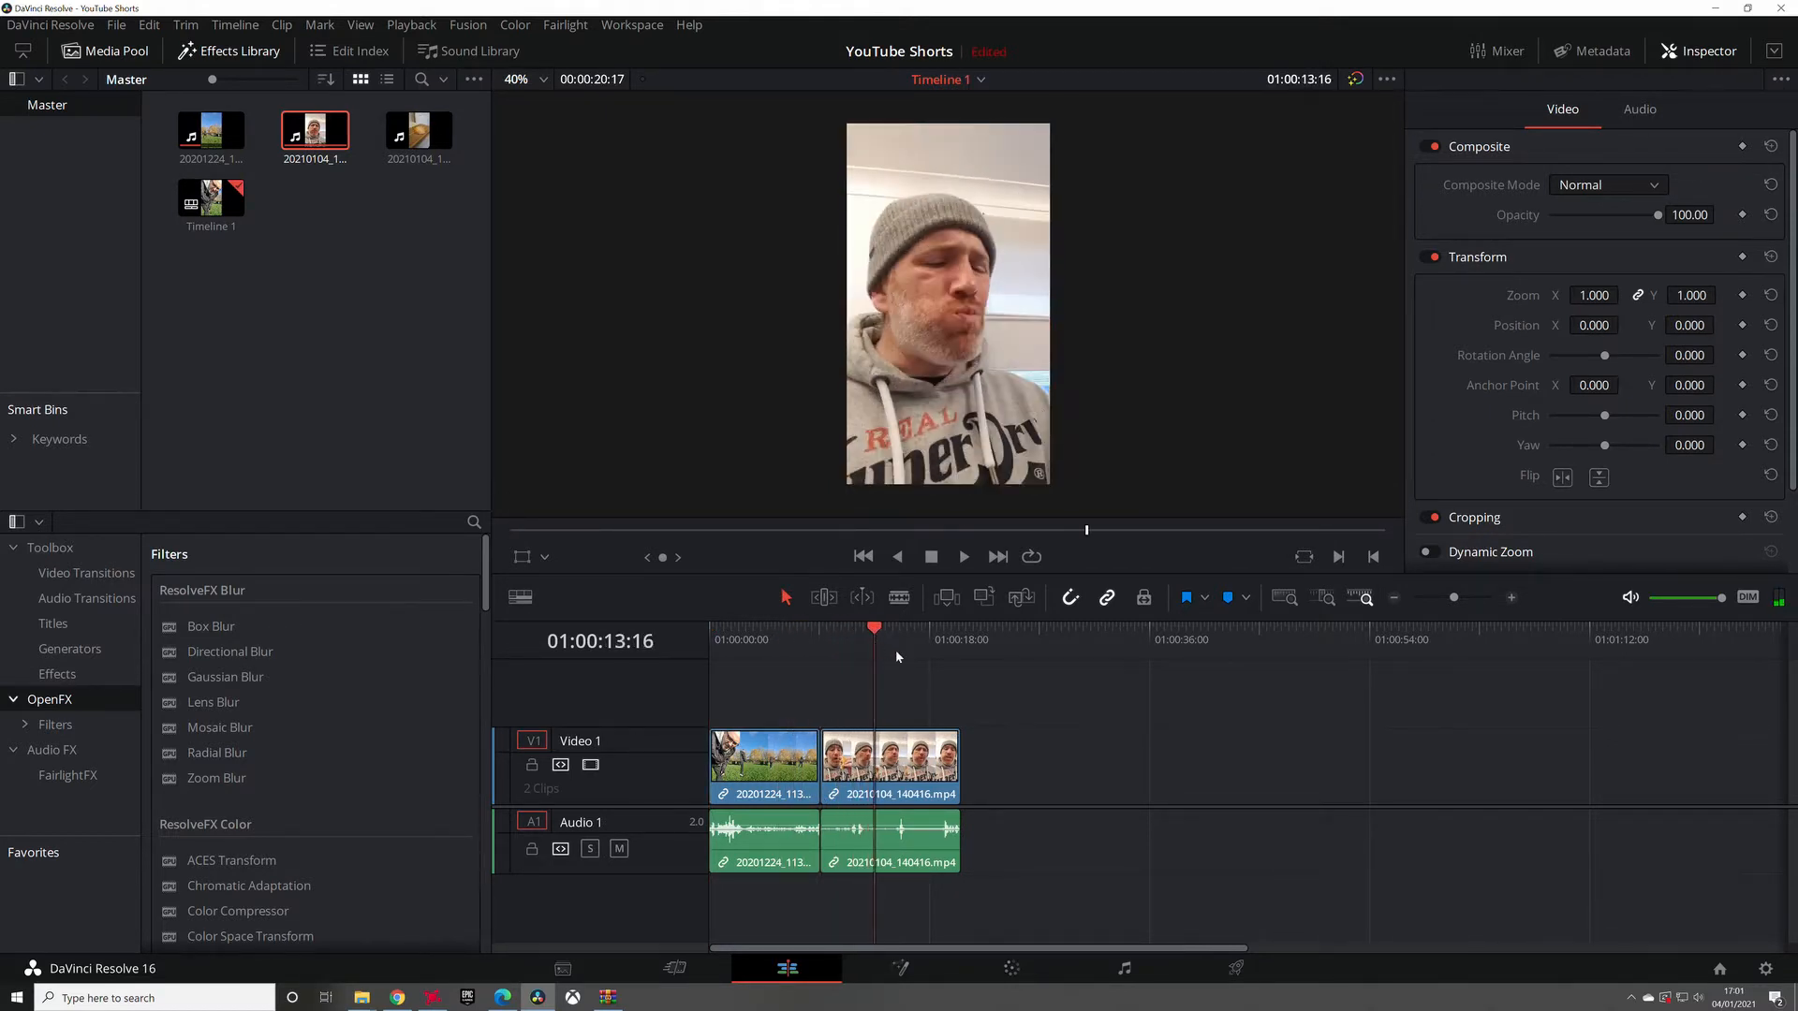
click(958, 640)
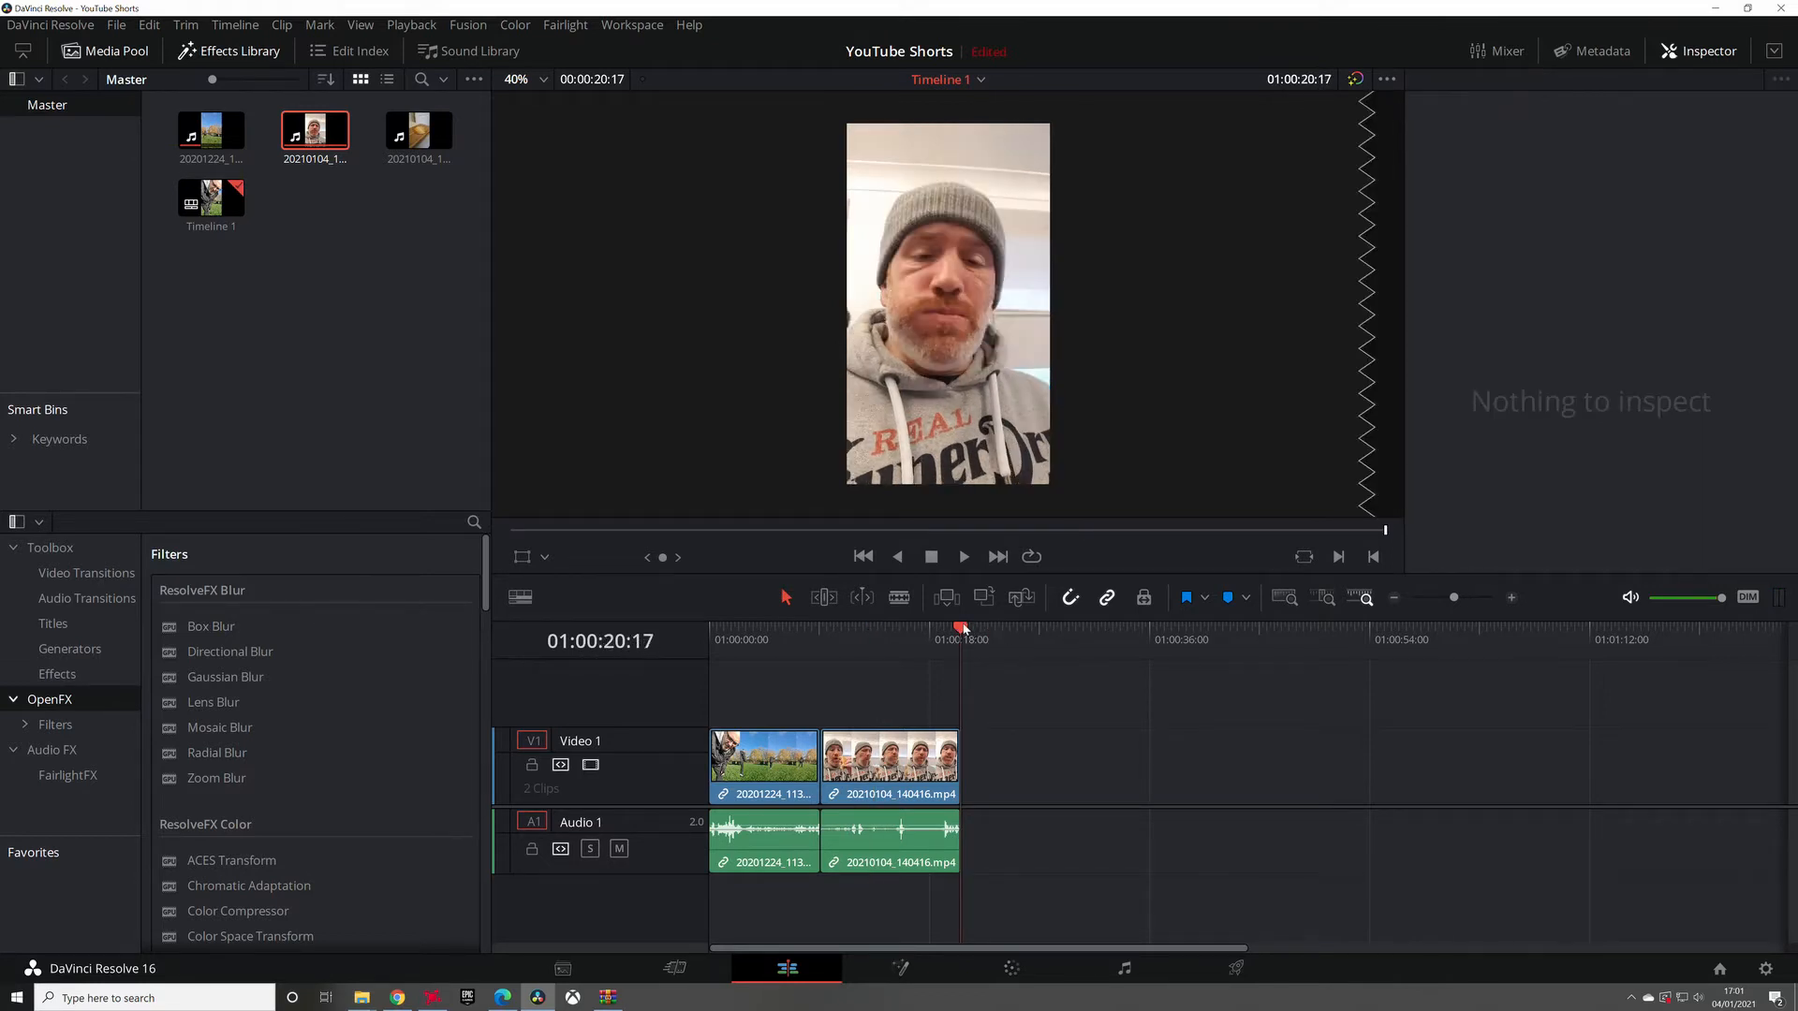
drag(961, 631, 1443, 635)
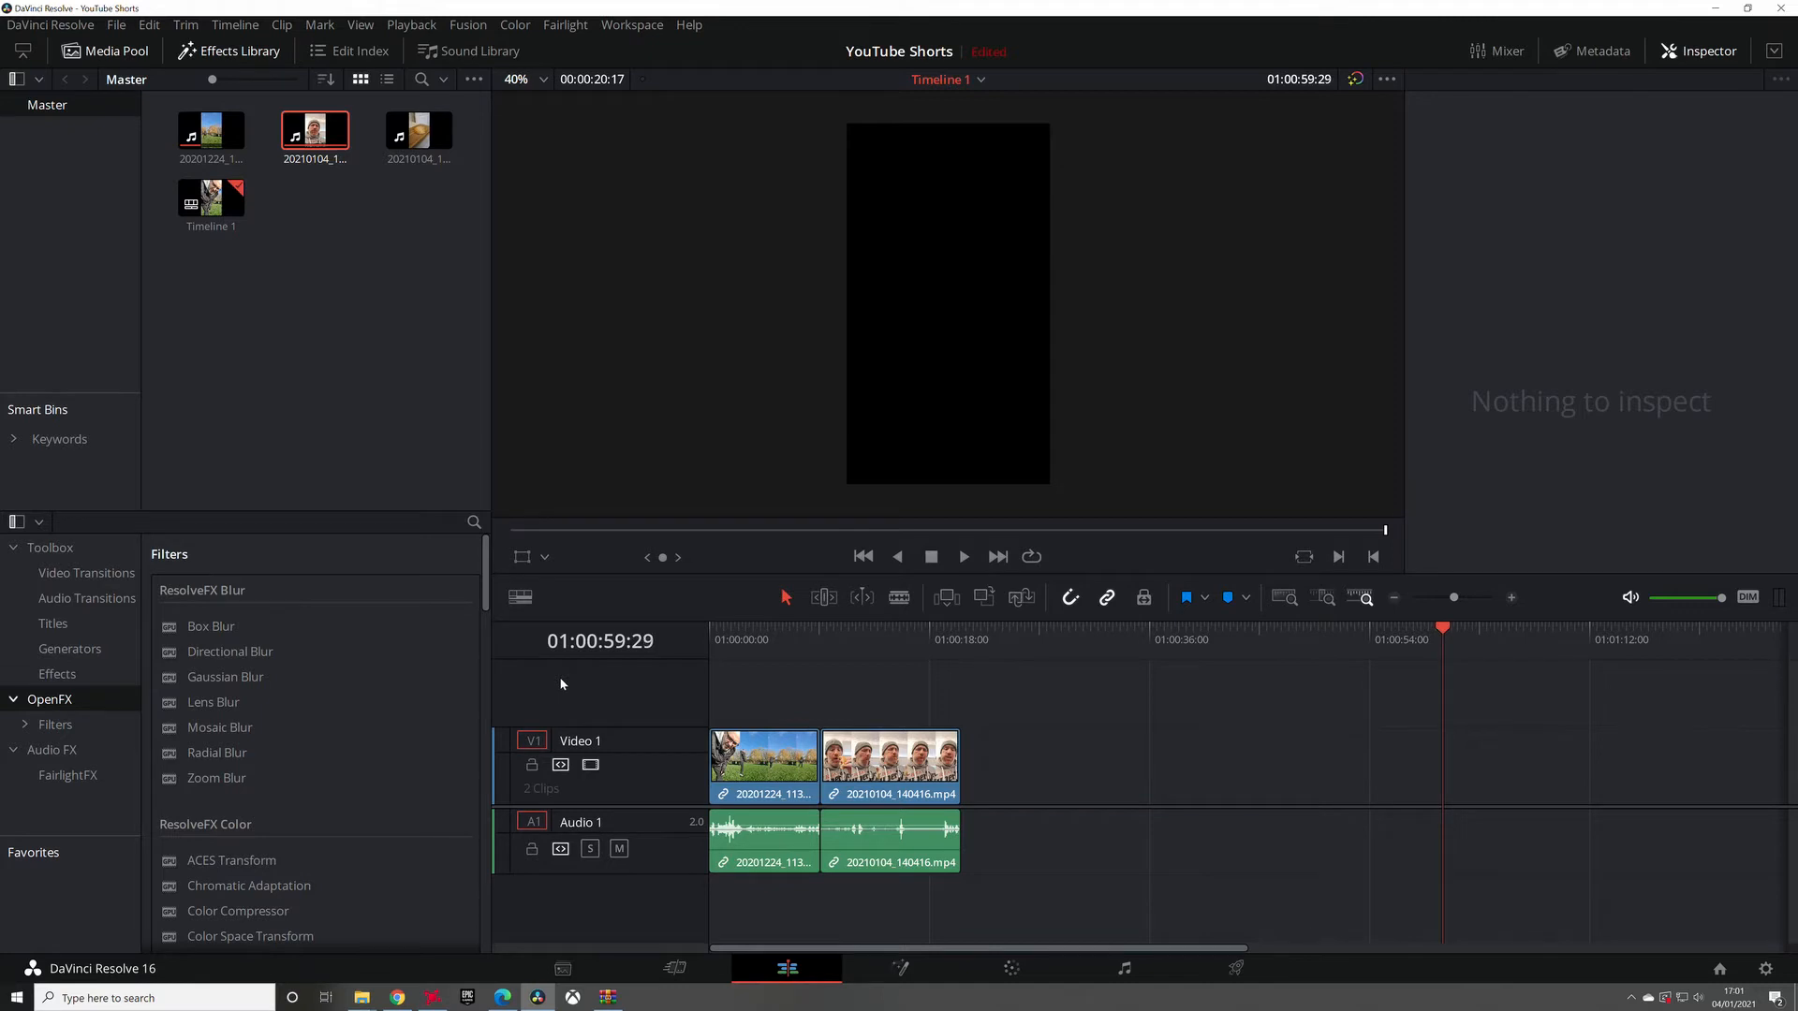
key(Right)
key(Left)
Add the third food clip, blade it at about 00:54 and delete the tail piece.
mouse_move(419, 130)
mouse_down()
mouse_move(994, 787)
mouse_move(963, 787)
mouse_up()
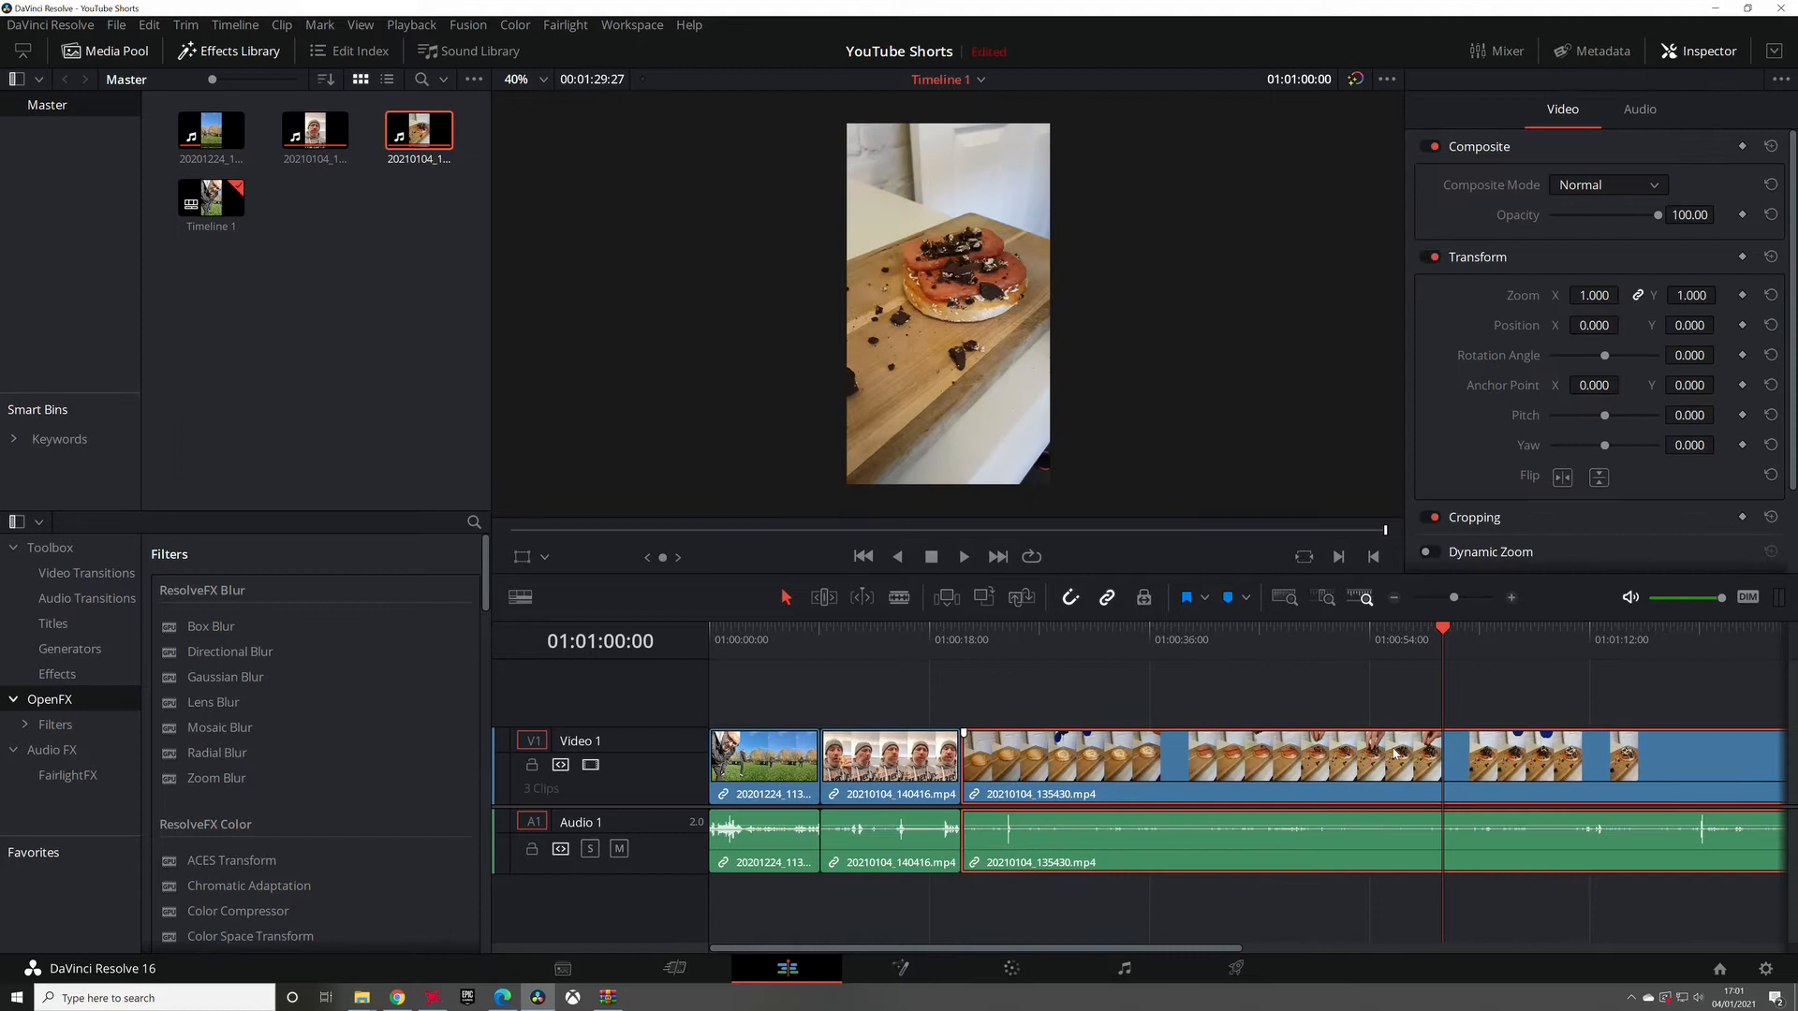
key(b)
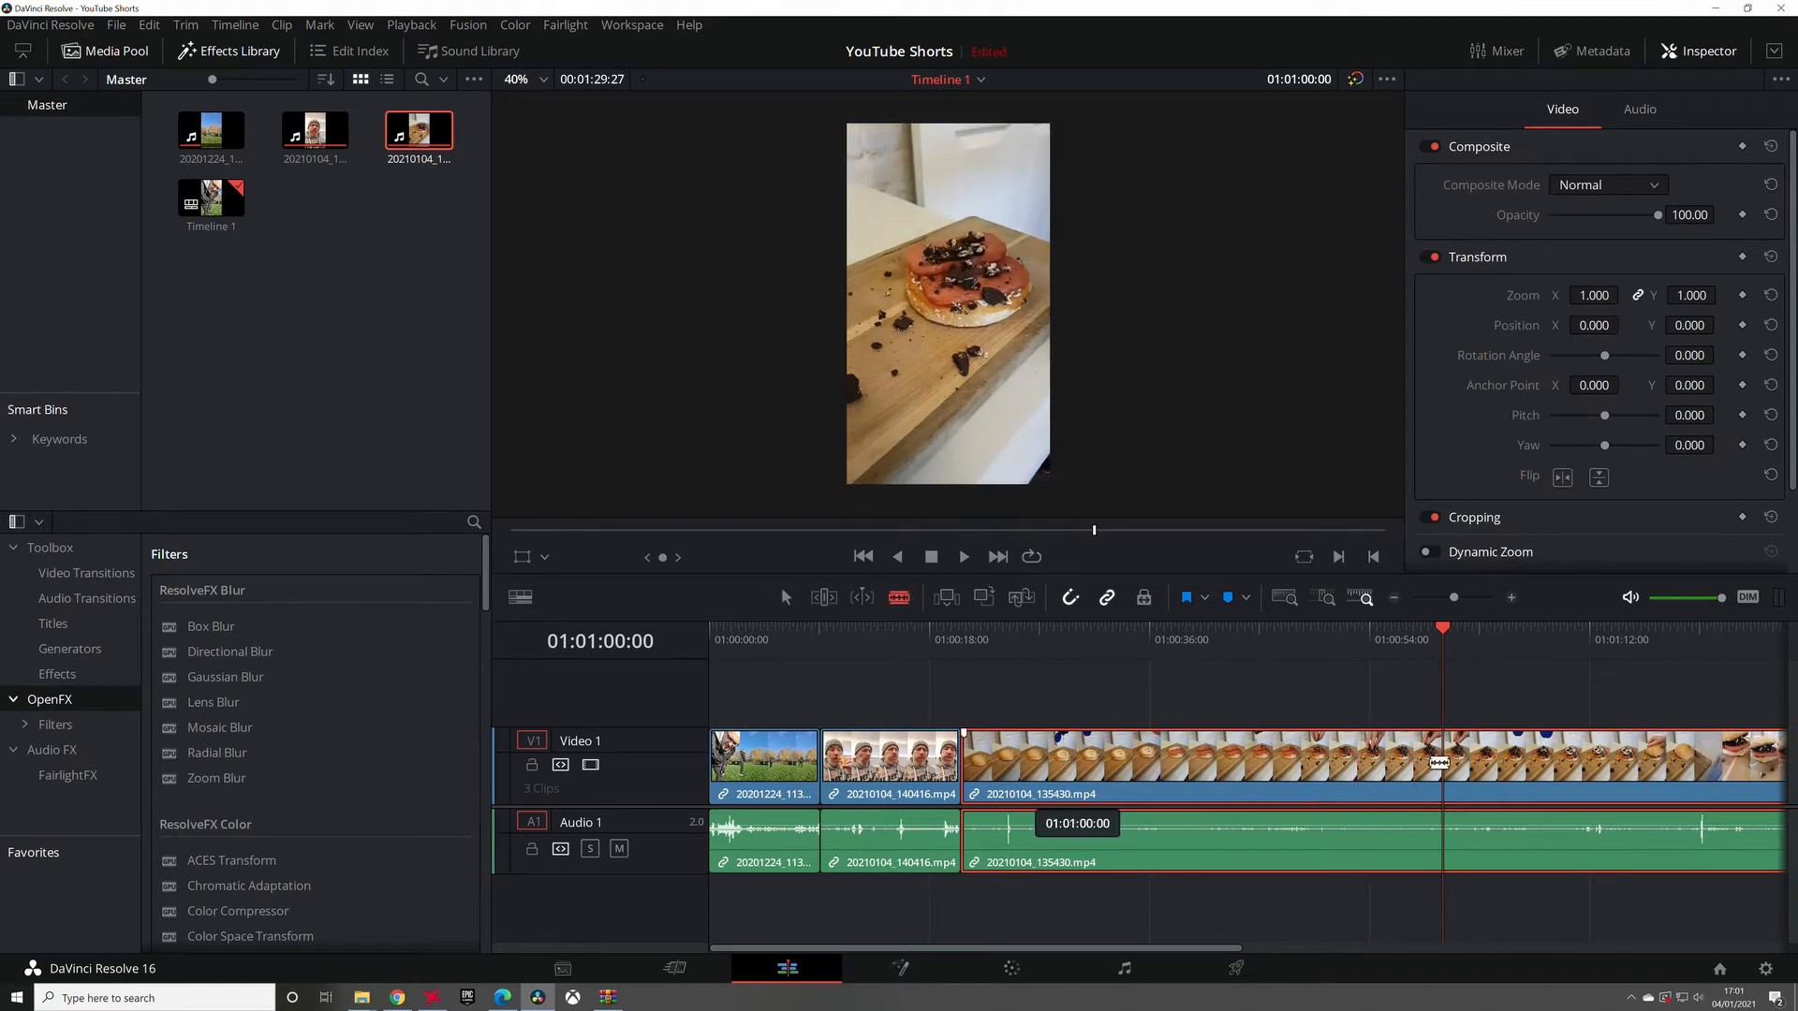
click(1450, 767)
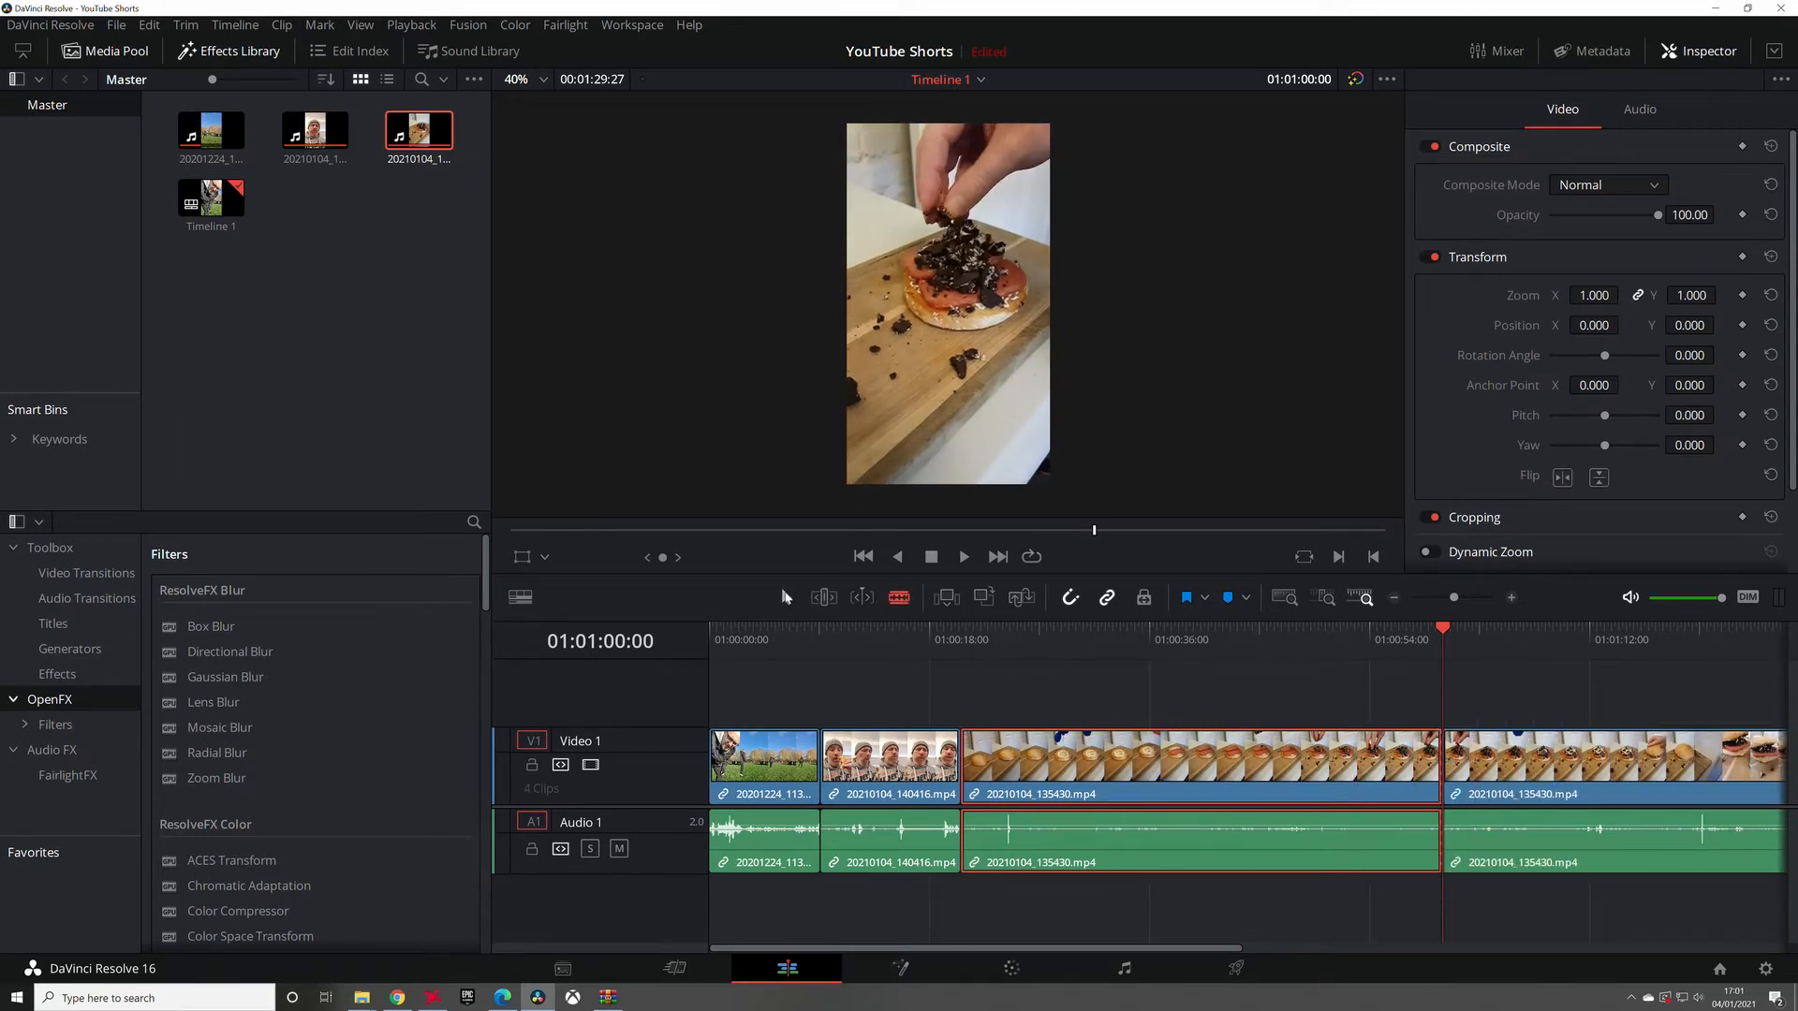
key(a)
click(1522, 754)
key(Delete)
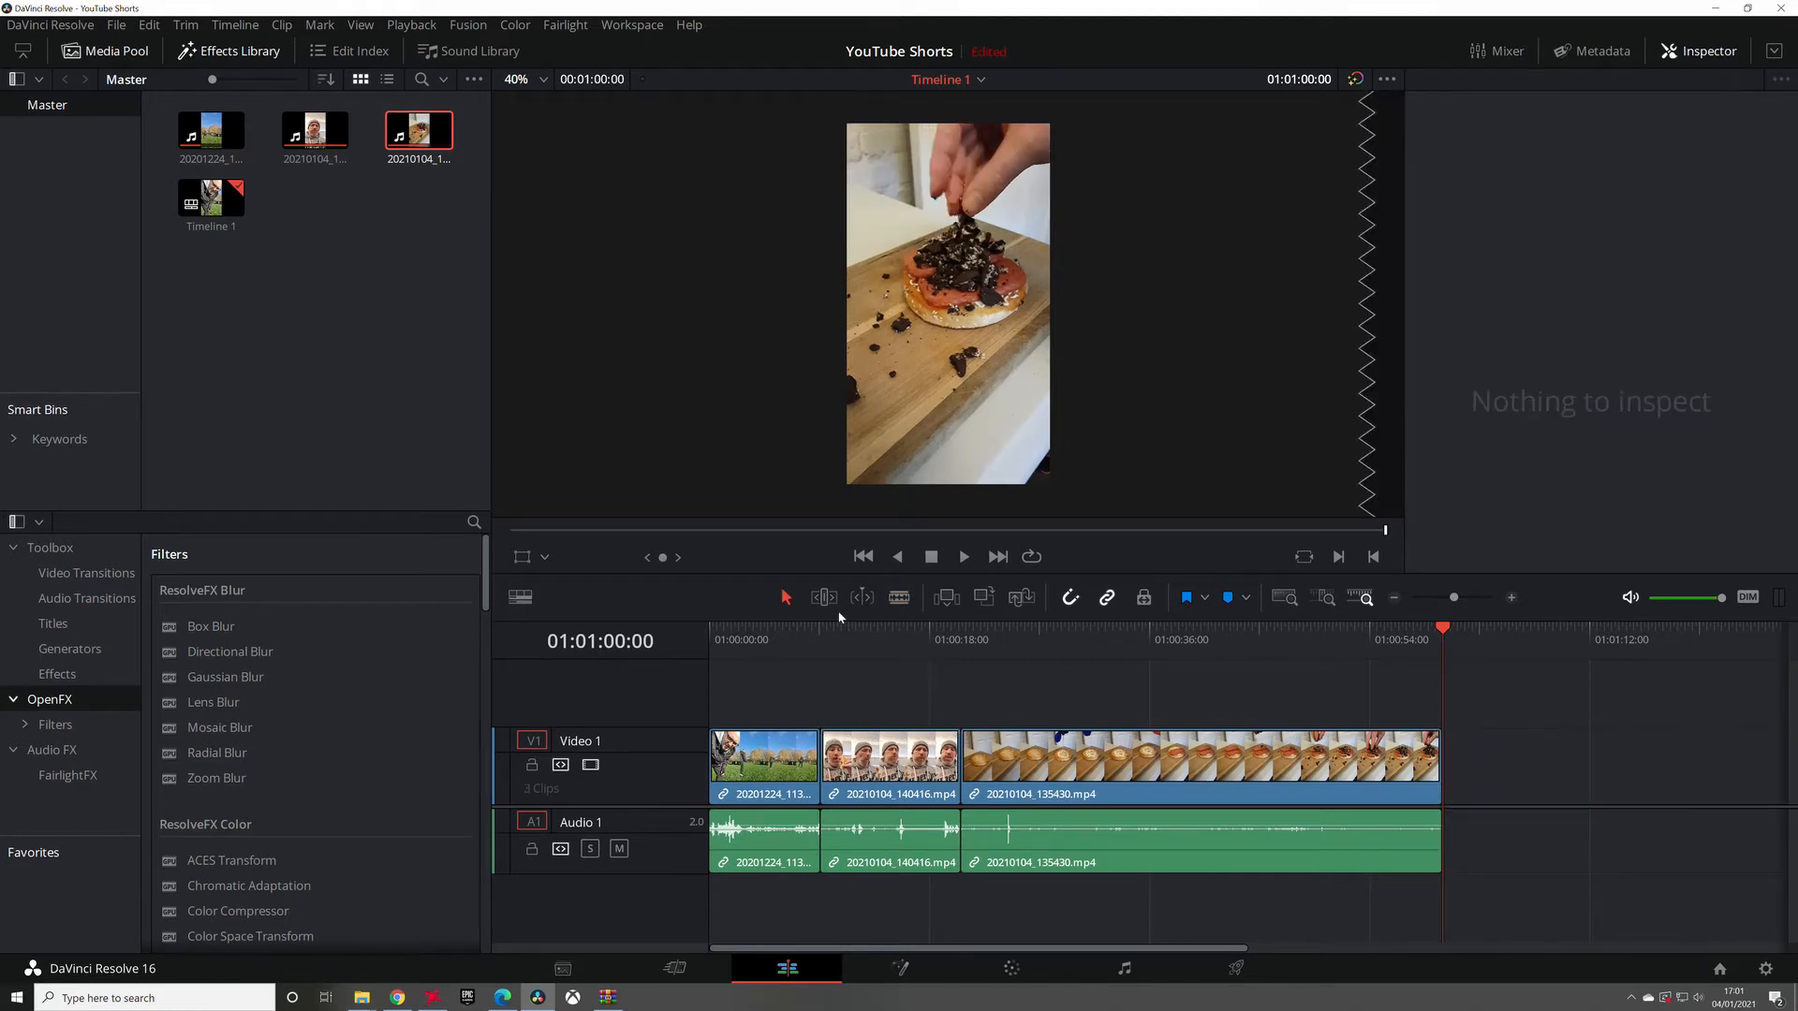
Return the playhead to the start and park it in the middle clip.
key(Home)
click(864, 636)
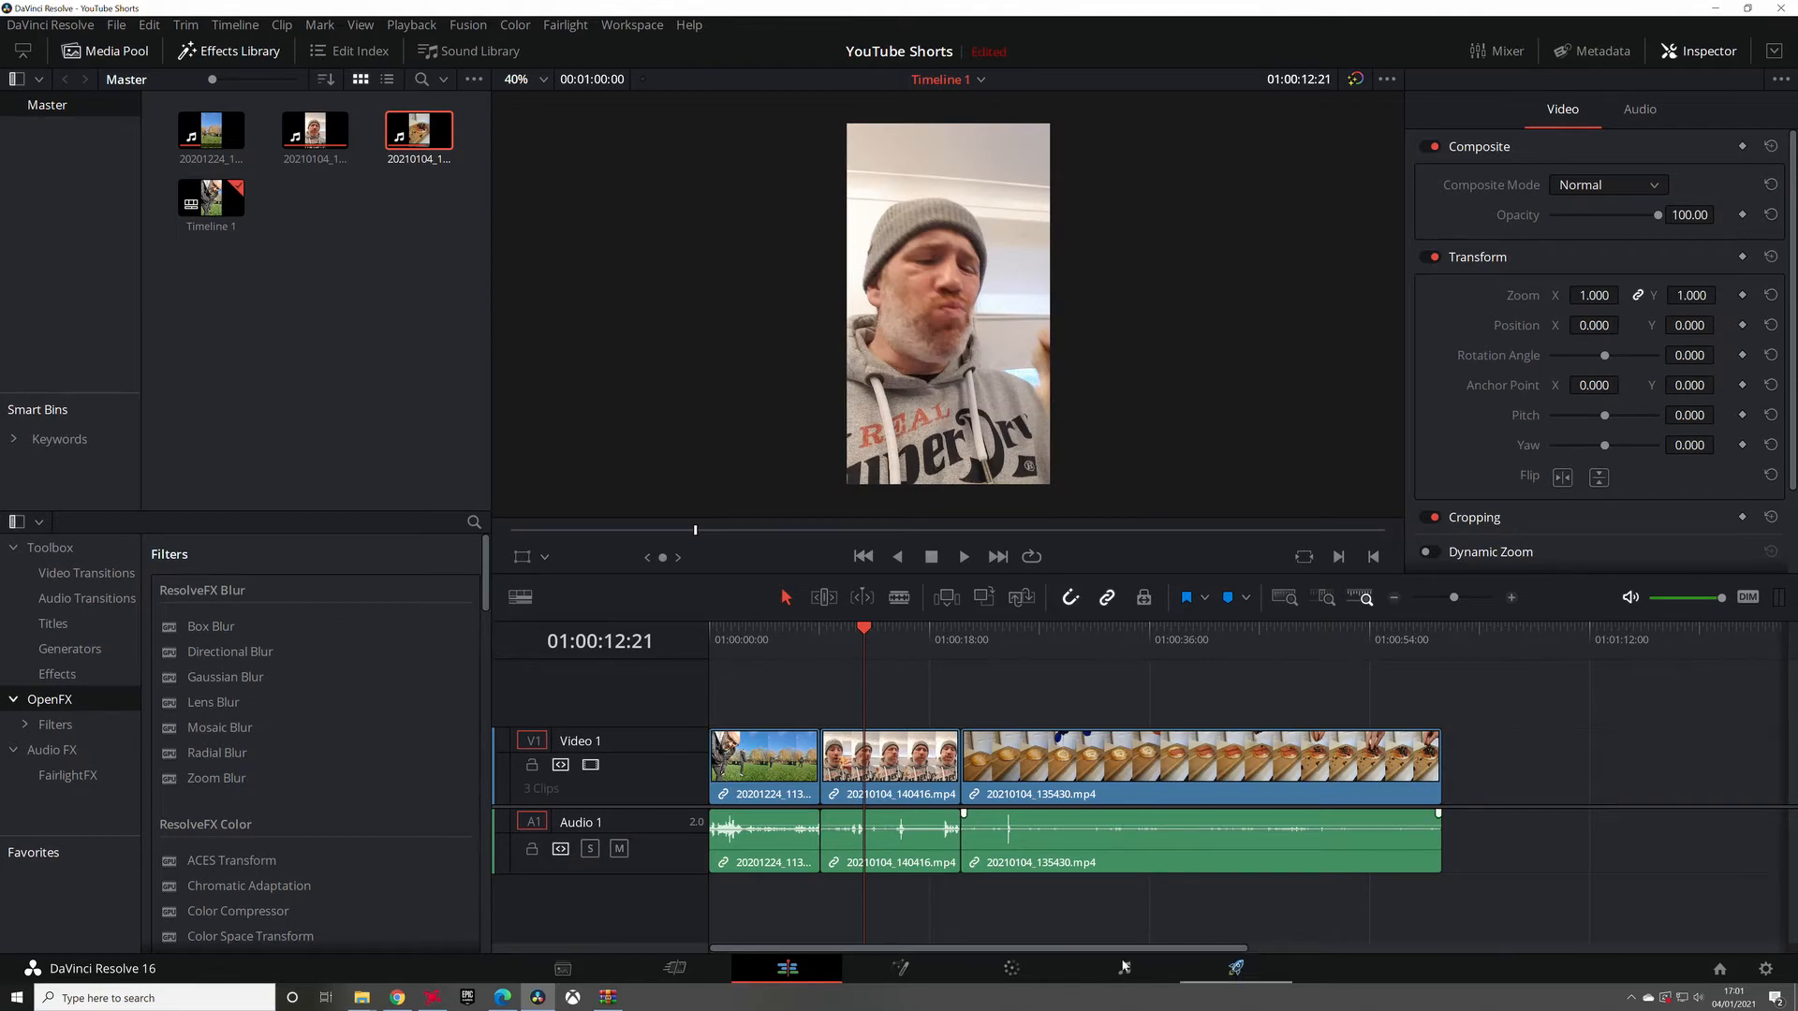
Pass through the Color and Fairlight pages to reach the Deliver page render settings.
click(996, 972)
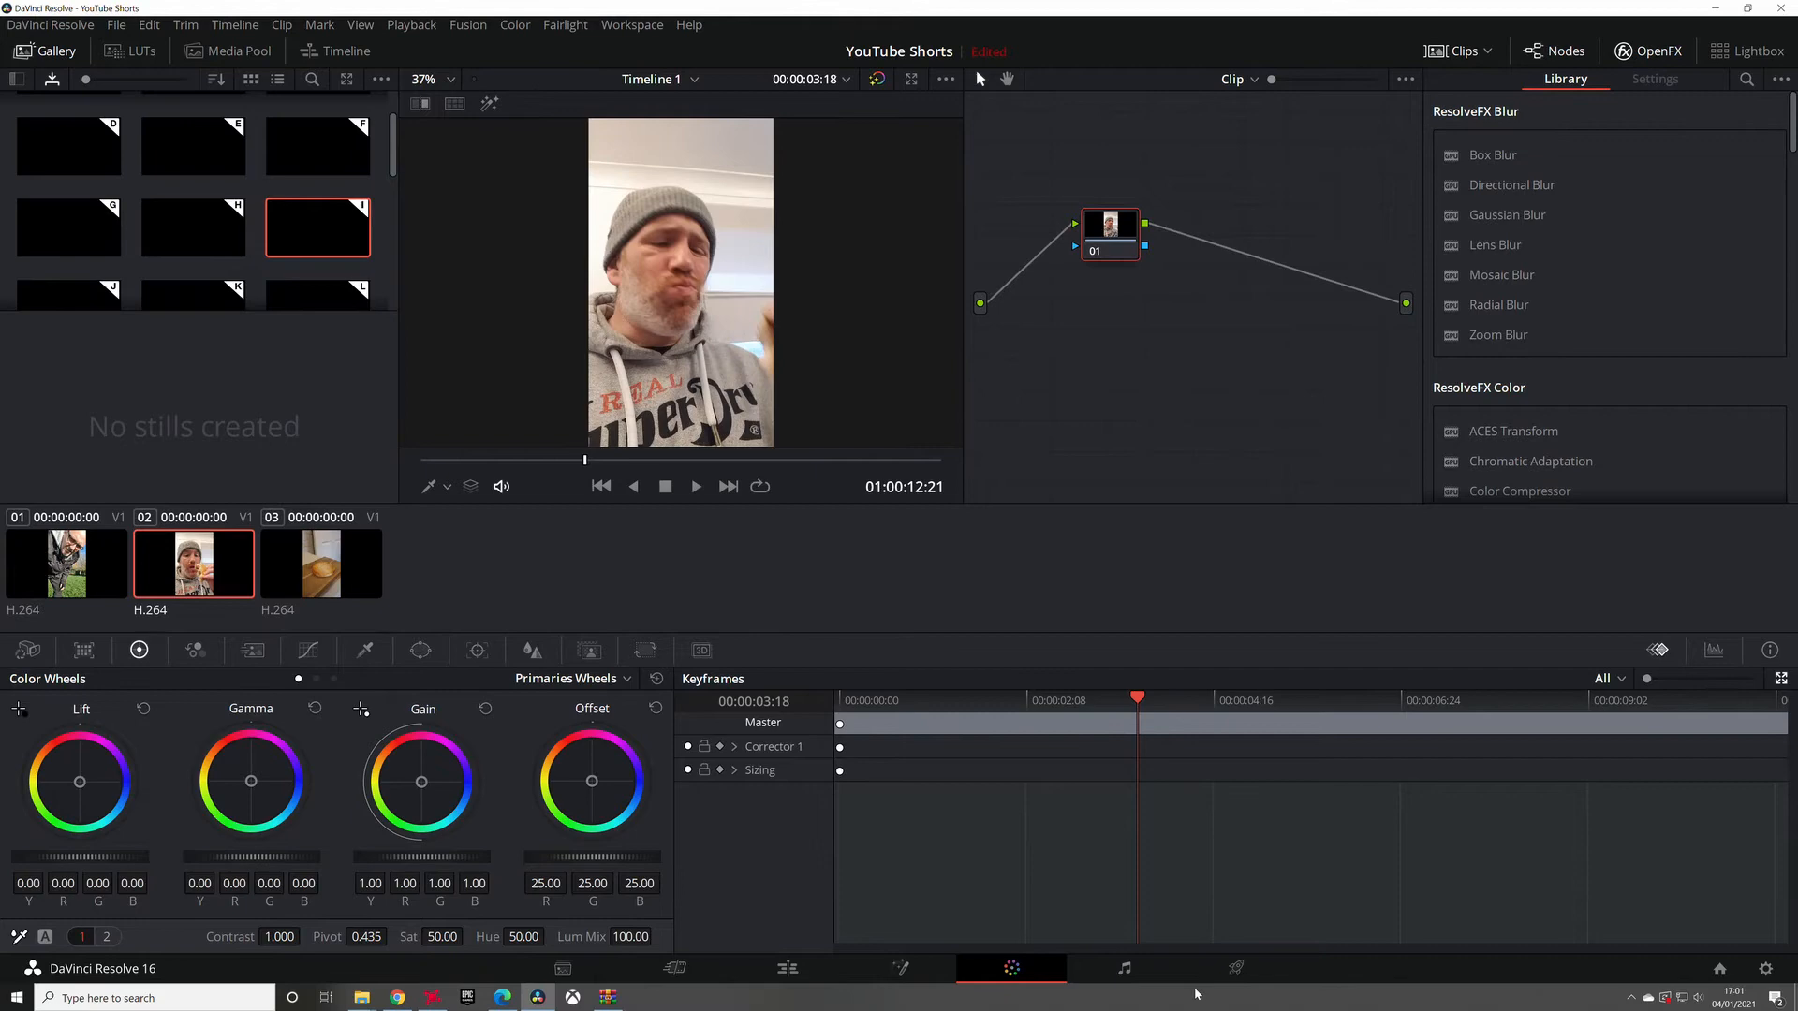
click(1125, 967)
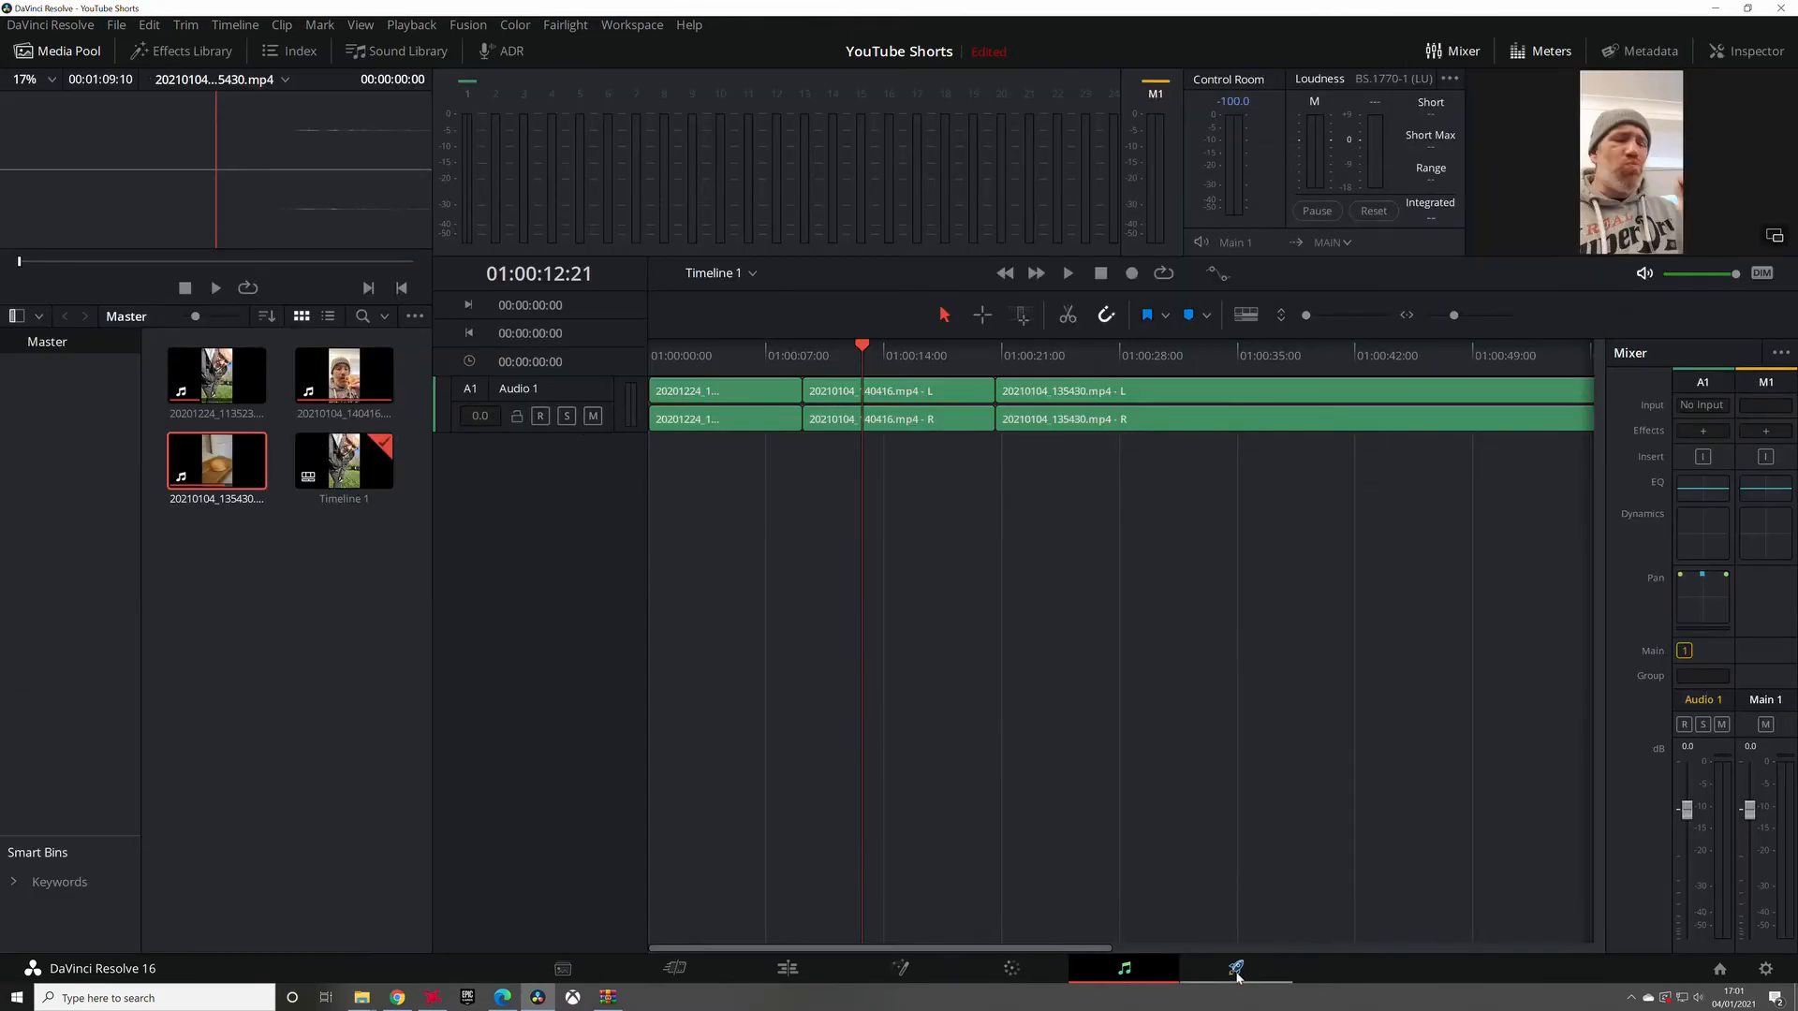
click(1237, 969)
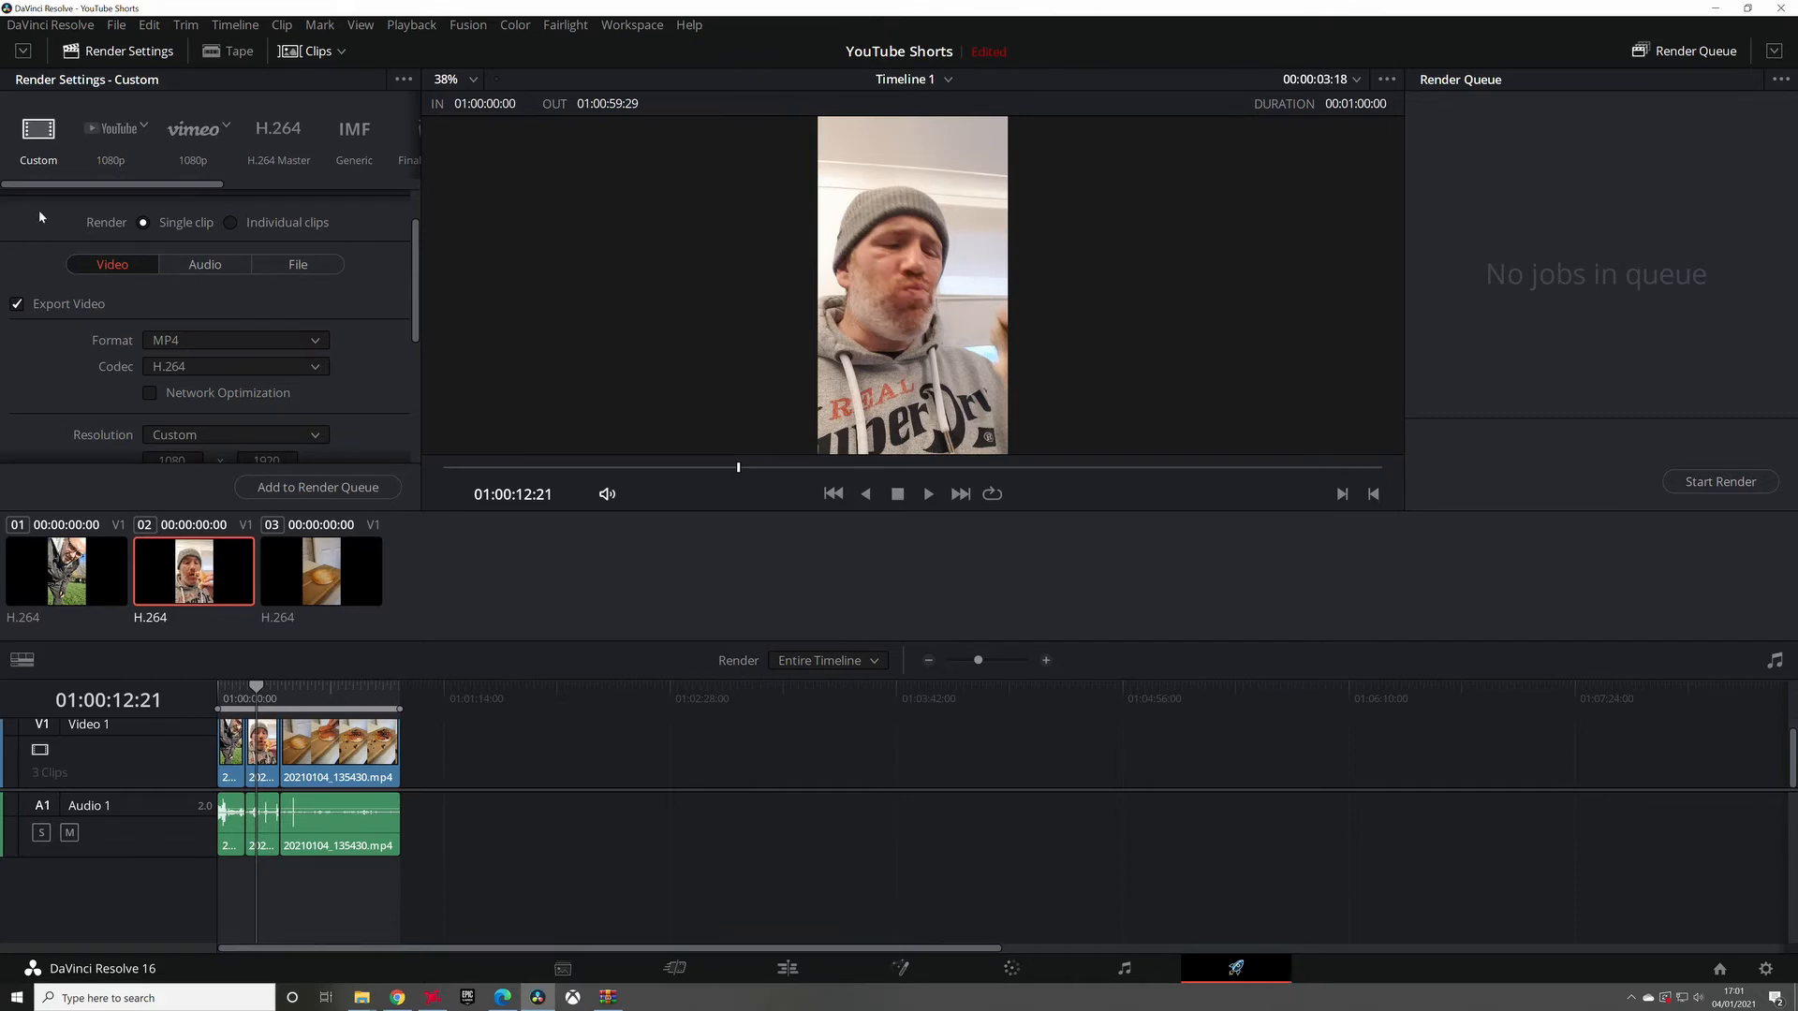
scroll(75, 227, up, 2)
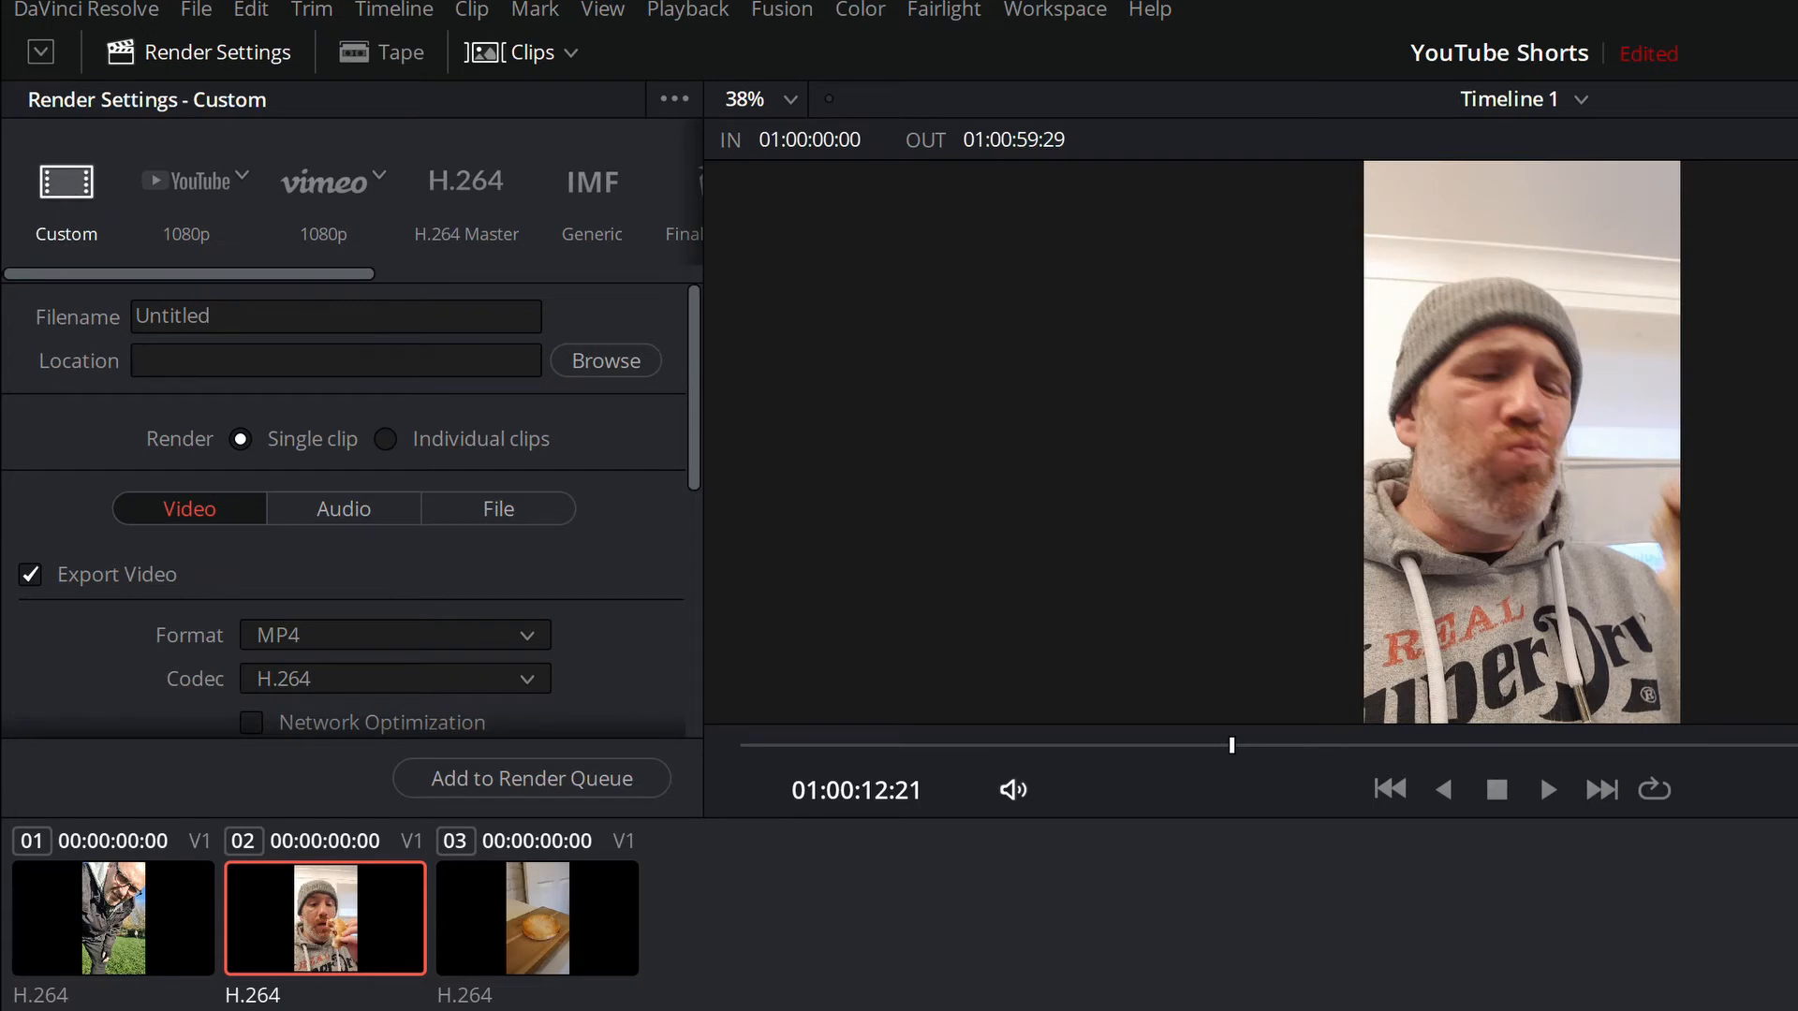
scroll(351, 505, down, 2)
scroll(352, 505, down, 3)
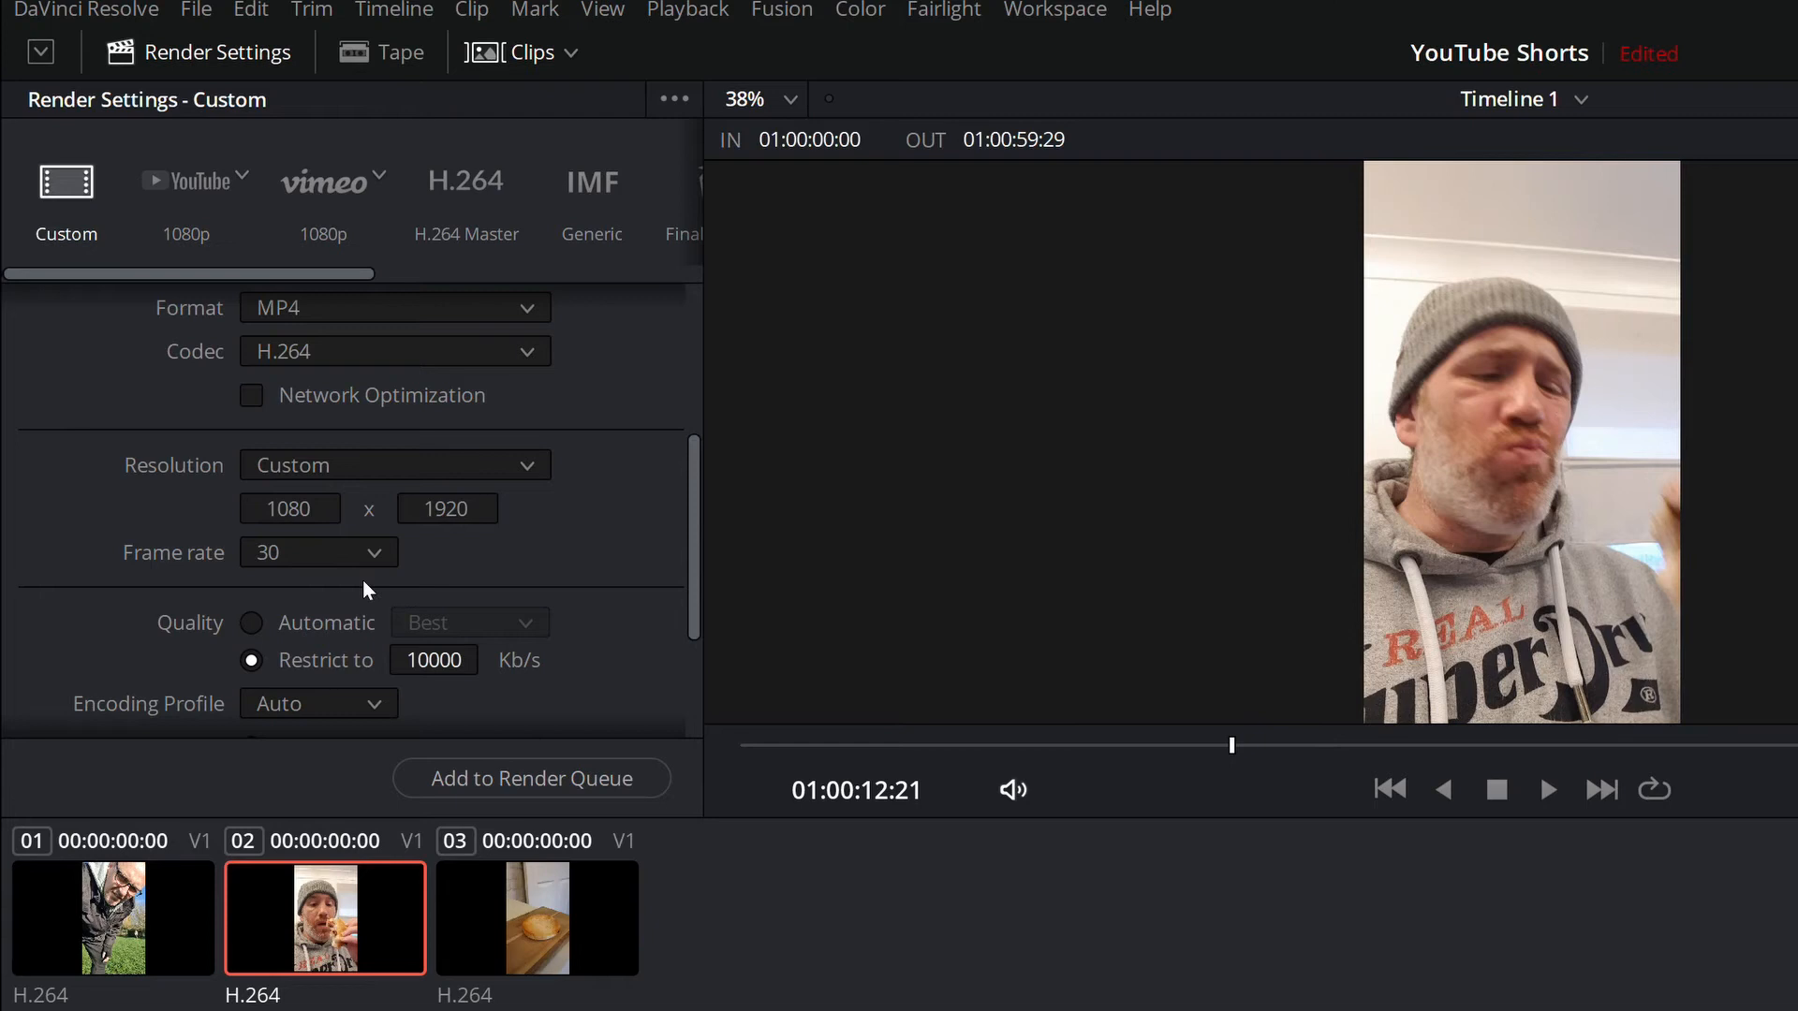
Apply the YouTube 1080p preset and rename the output file from Untitled to Shorts.
click(204, 185)
scroll(667, 409, up, 2)
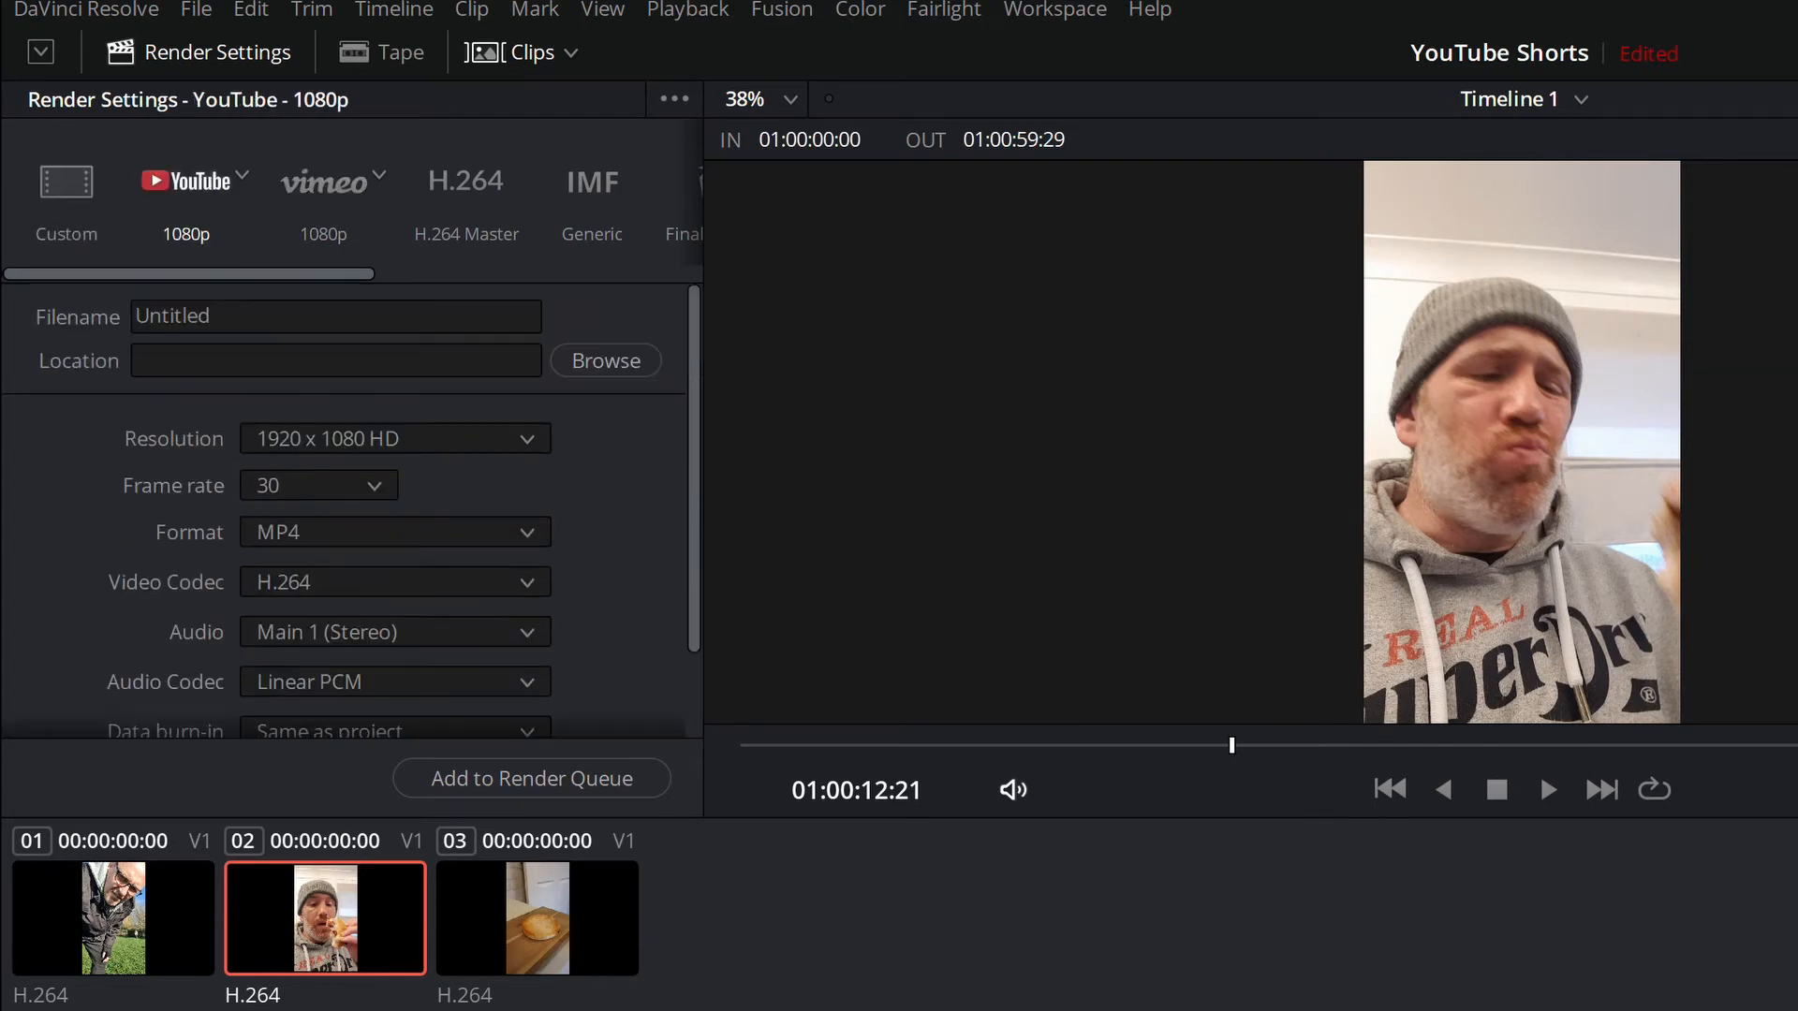
click(281, 316)
key(BackSpace)
text(Shorts)
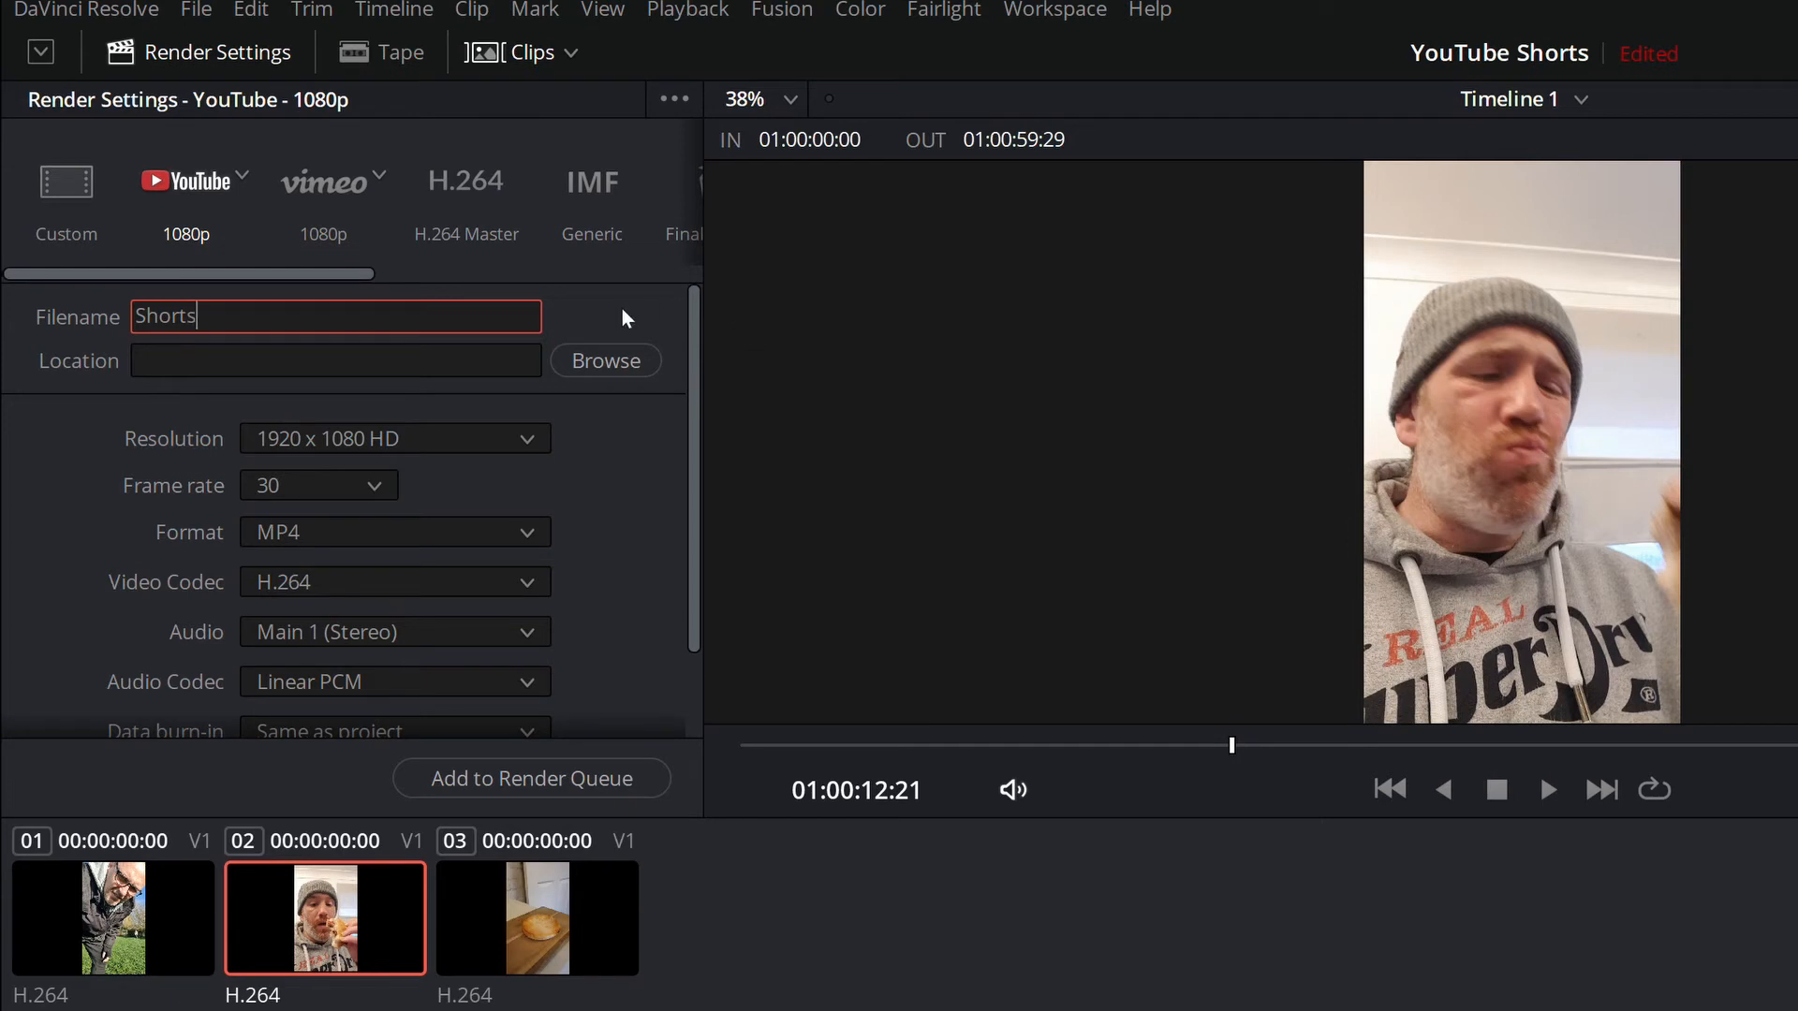
key(Return)
Set a custom export resolution of 1080 wide by 1920 high.
click(293, 440)
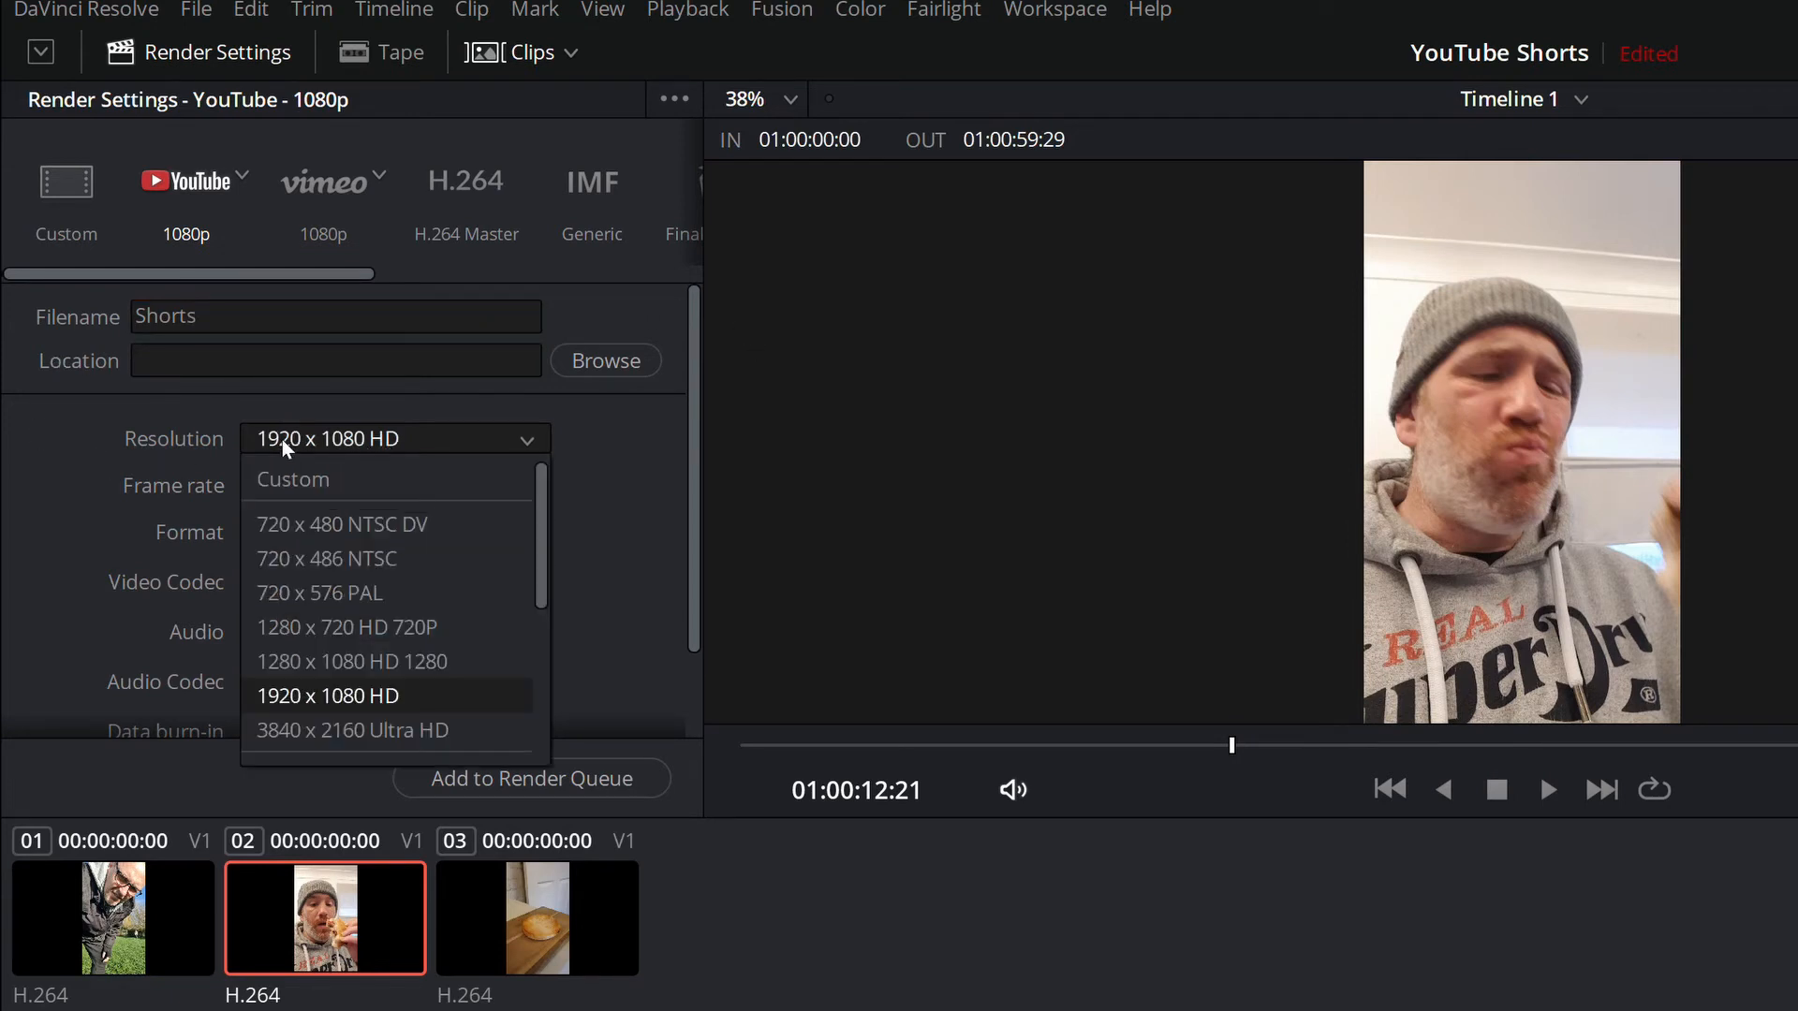
click(312, 480)
click(302, 485)
text(1080)
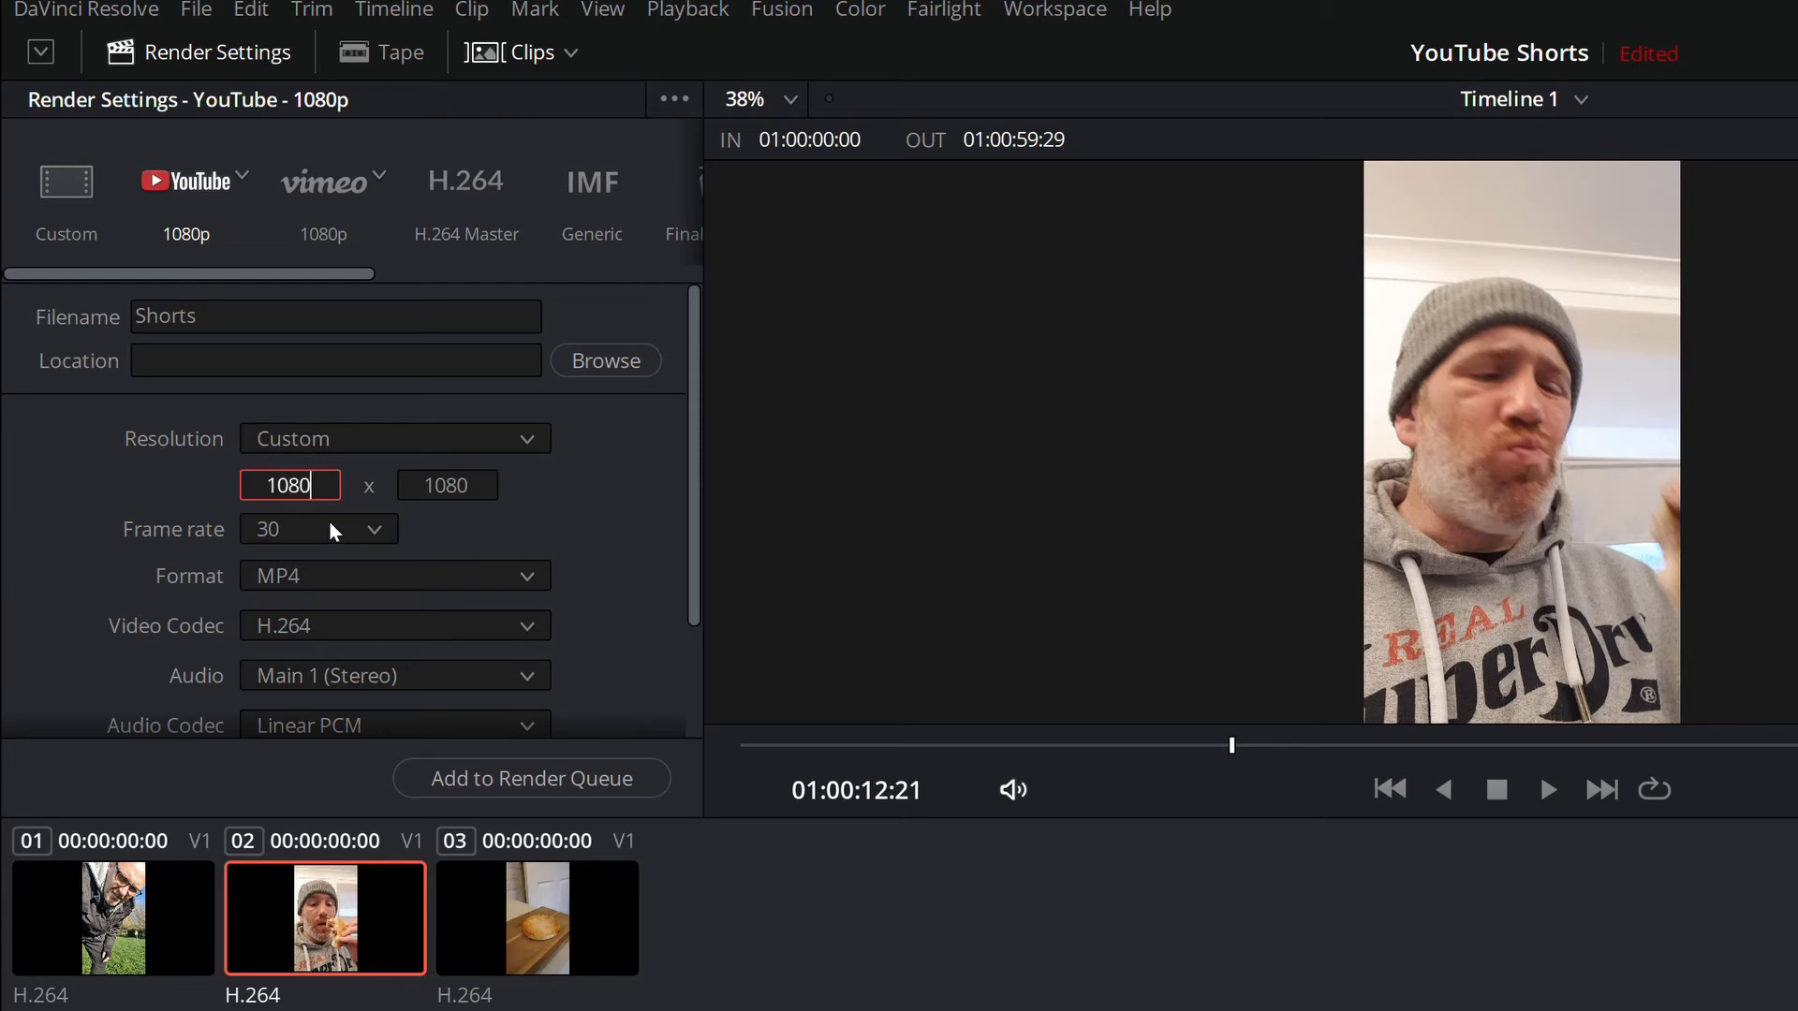
key(Tab)
key(BackSpace)
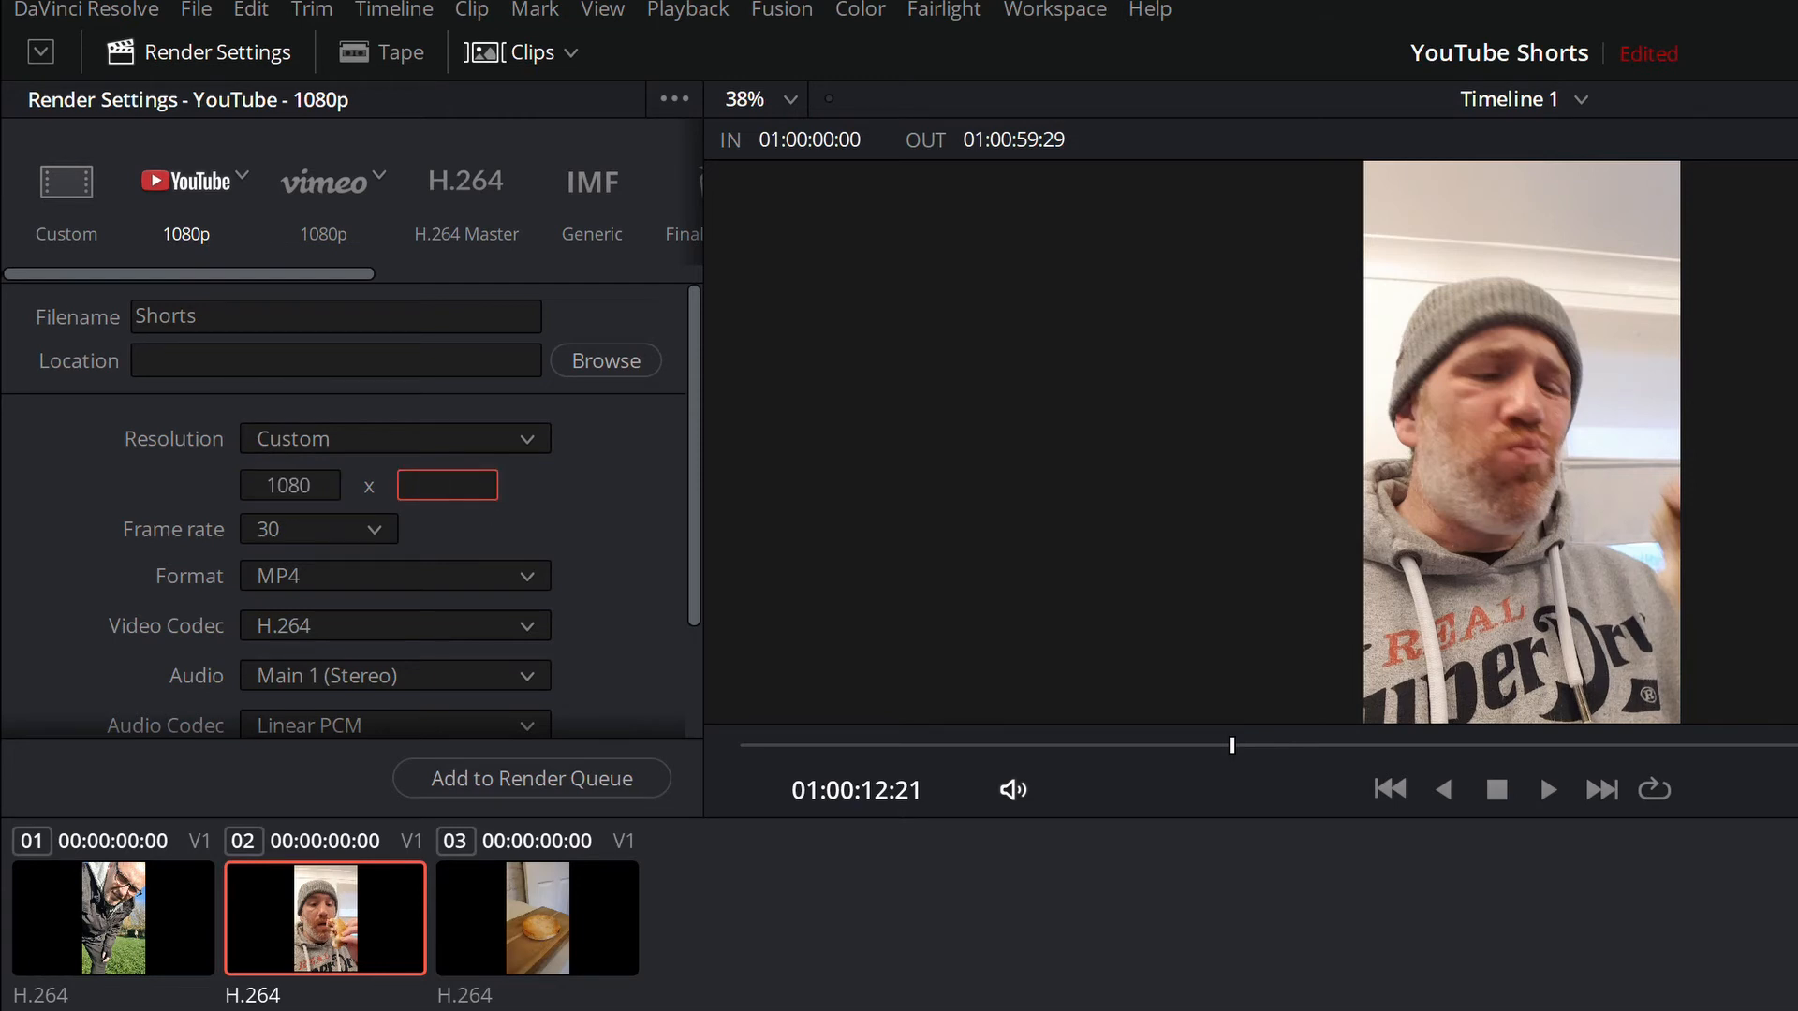
text(1920)
click(528, 502)
Queue the Shorts.mp4 job into the Devinci Saved Projects folder and start rendering.
click(573, 776)
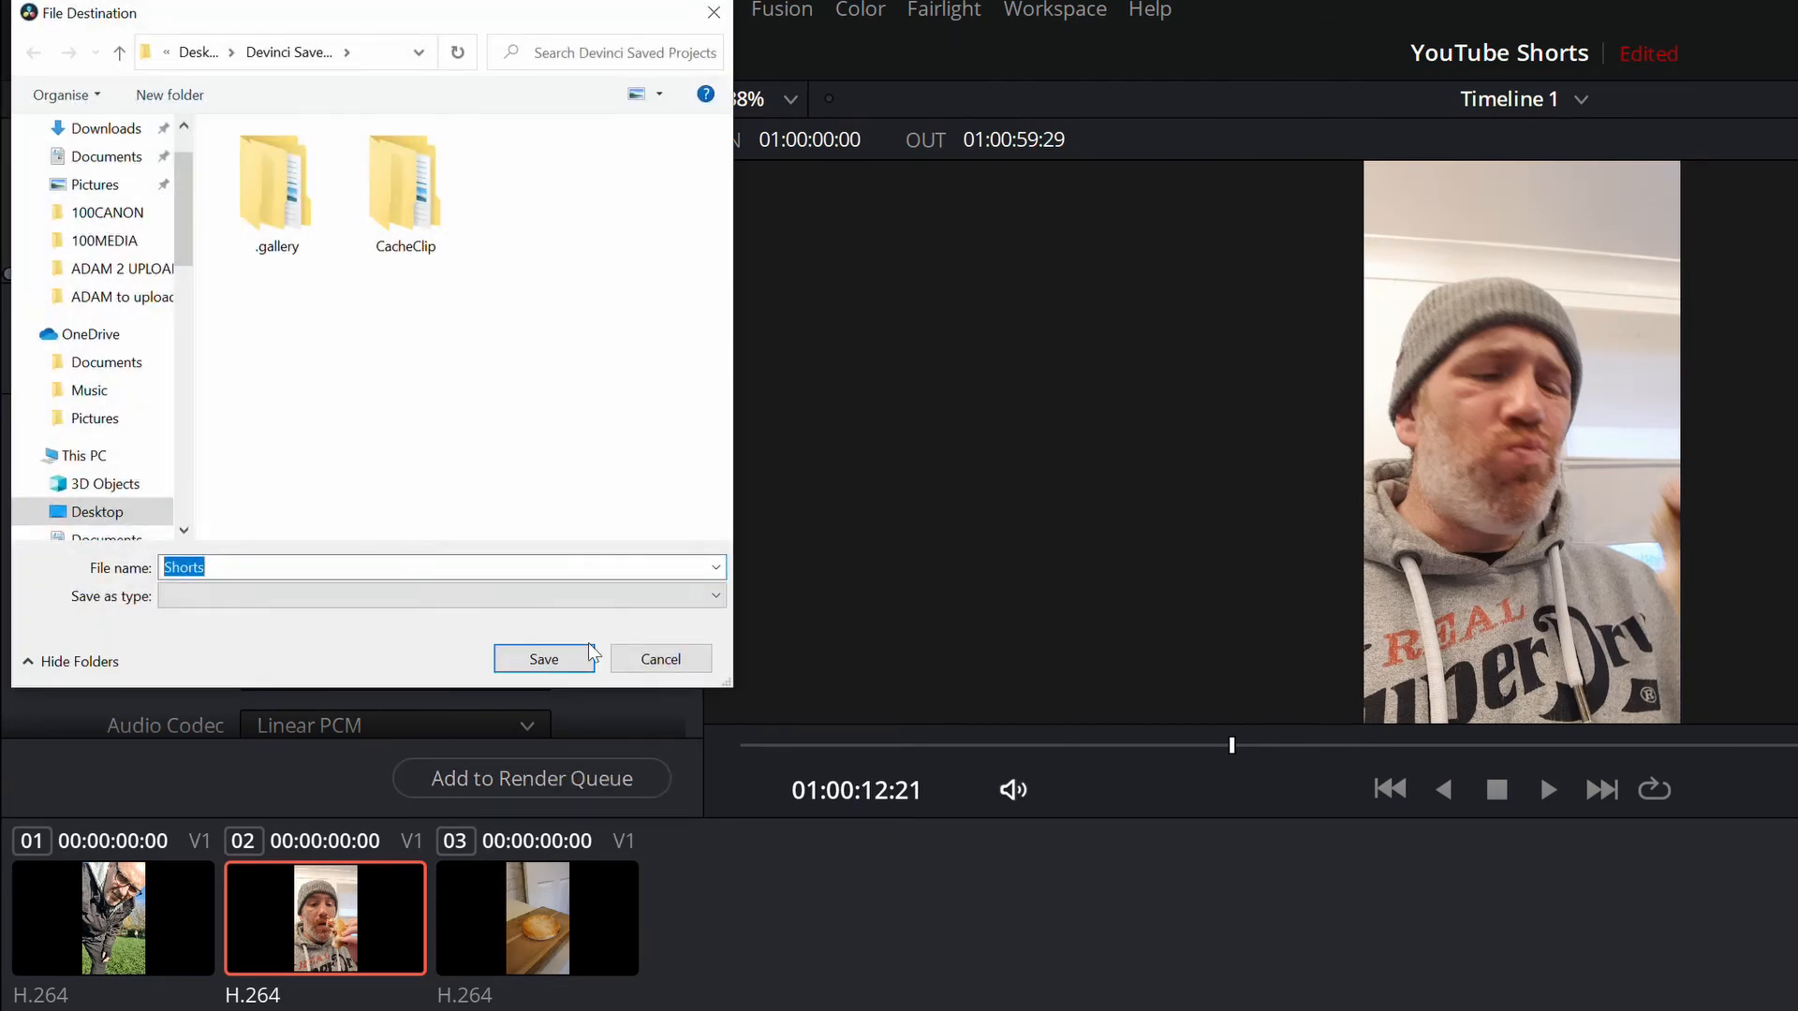
click(574, 659)
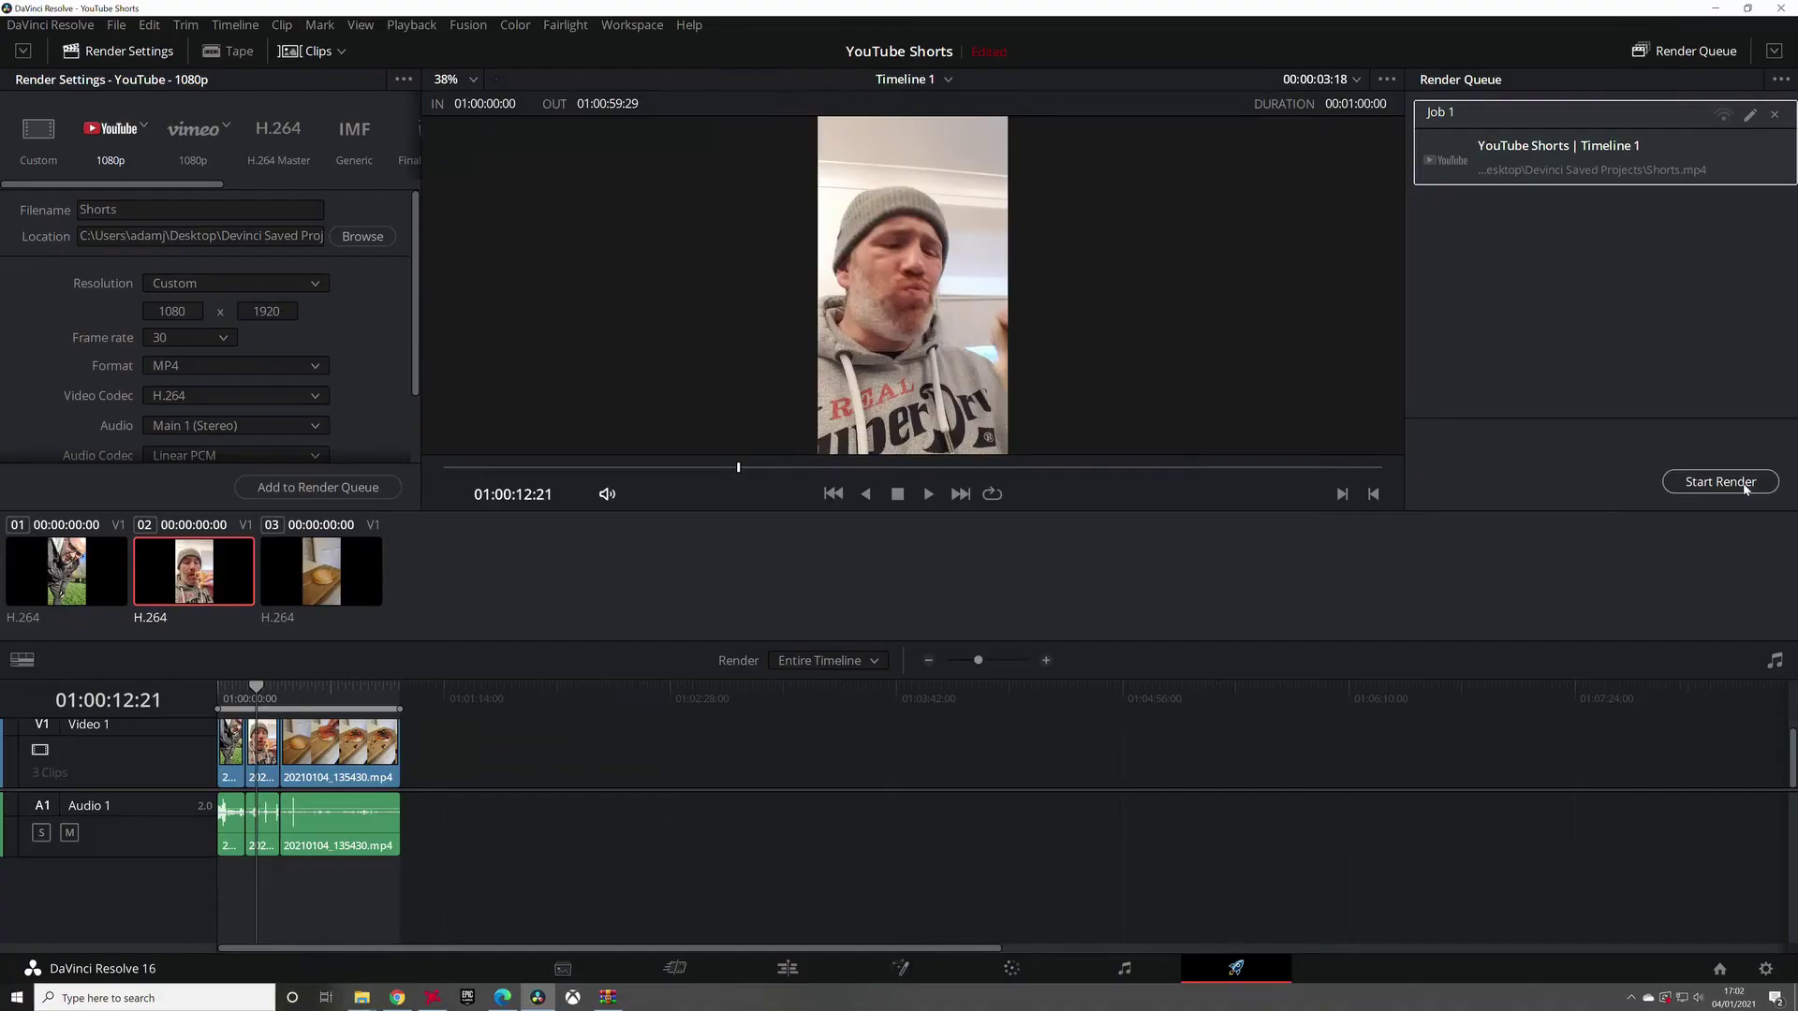
click(1724, 482)
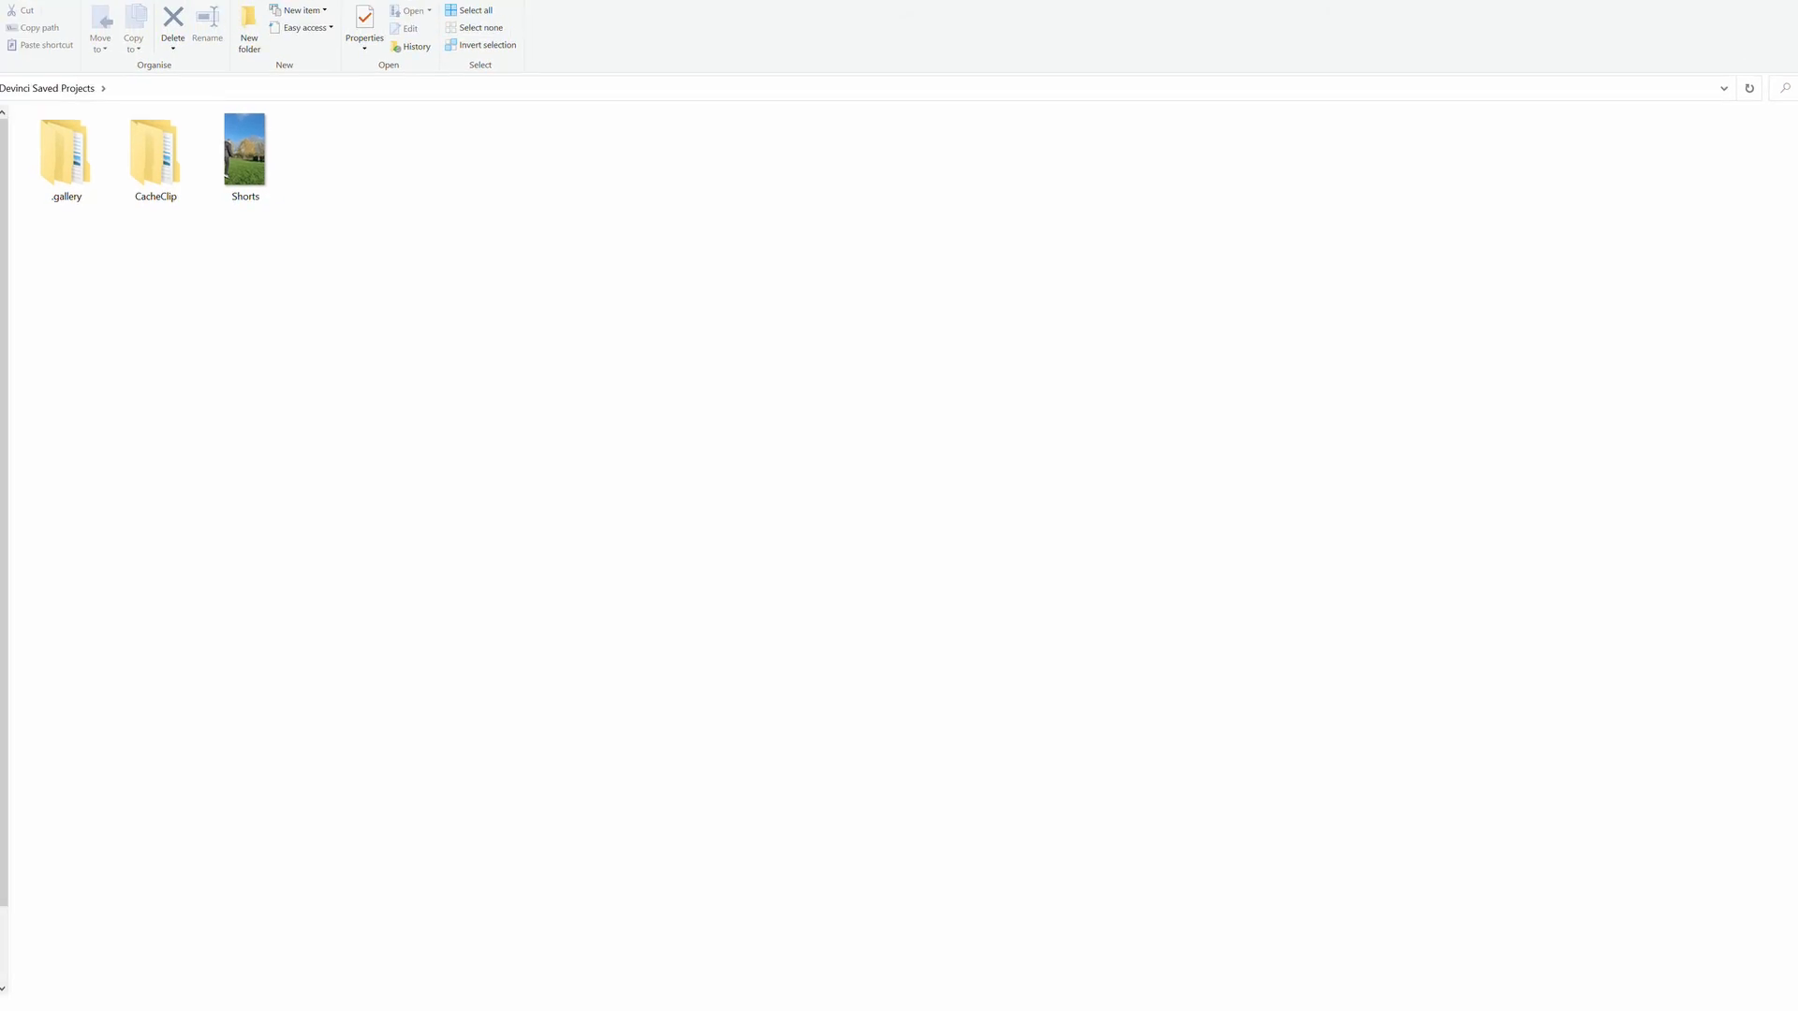
Play the exported Shorts video from the Devinci Saved Projects folder.
double_click(256, 164)
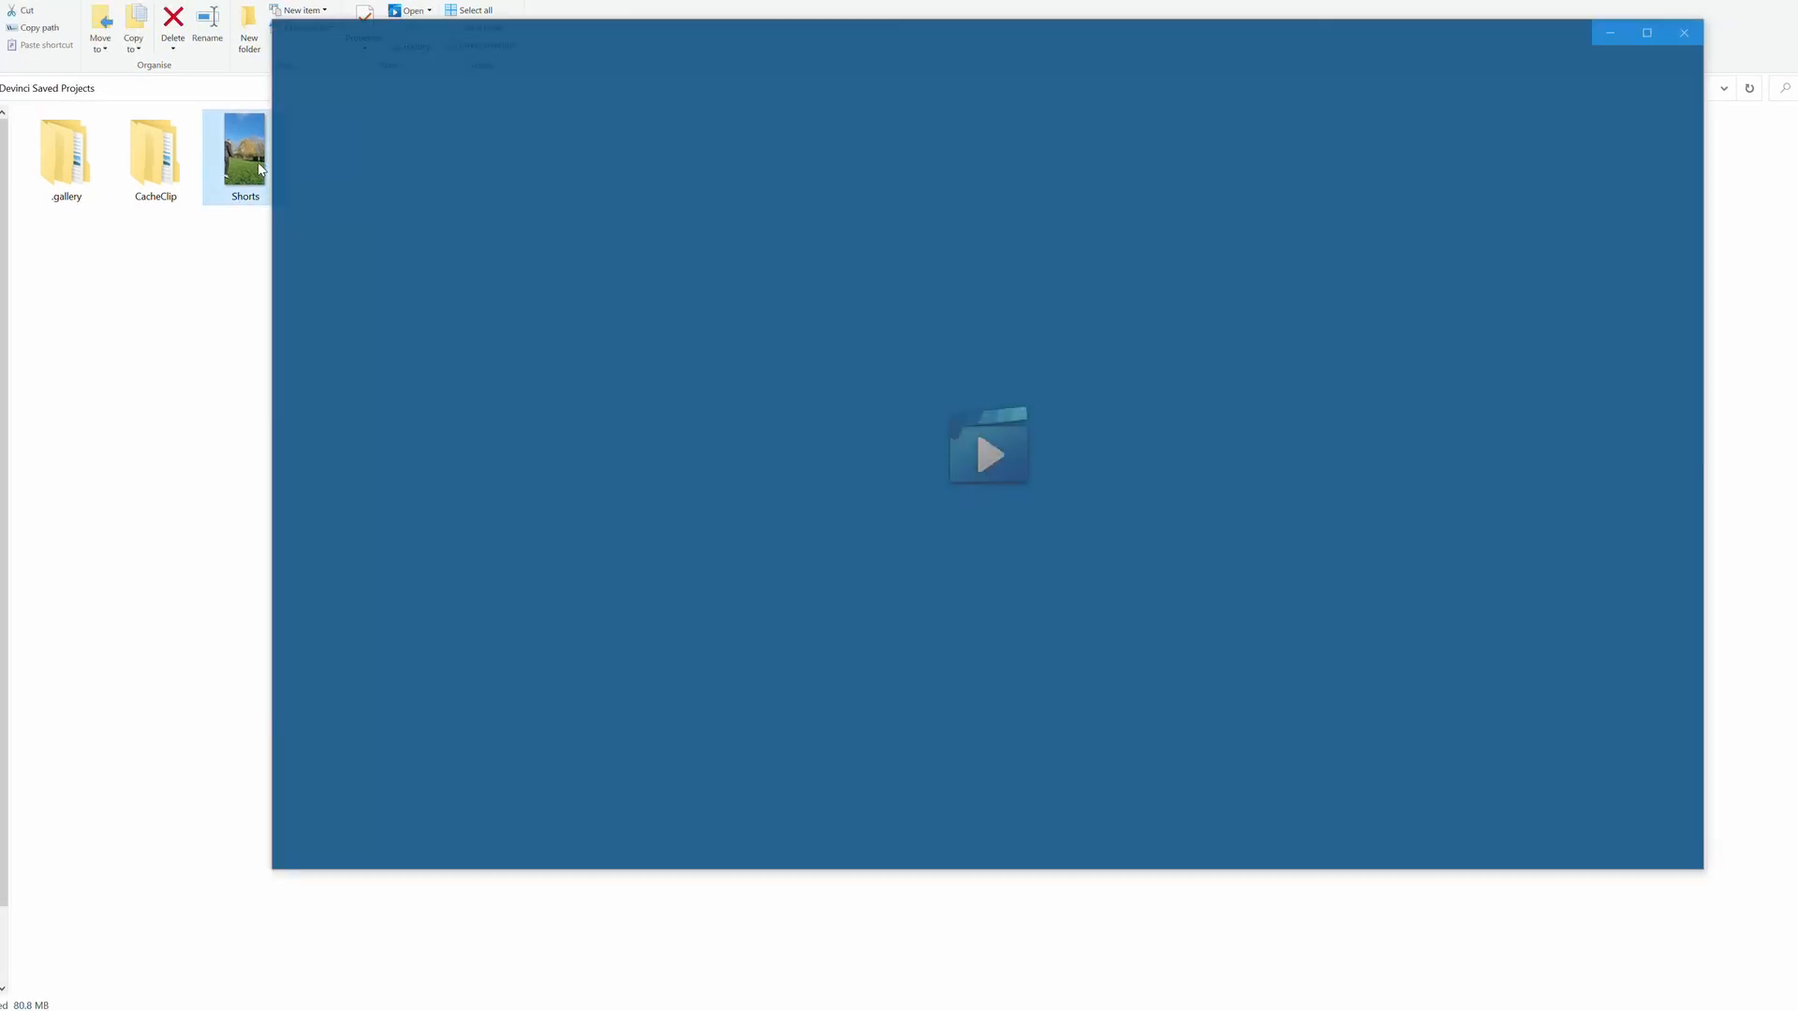